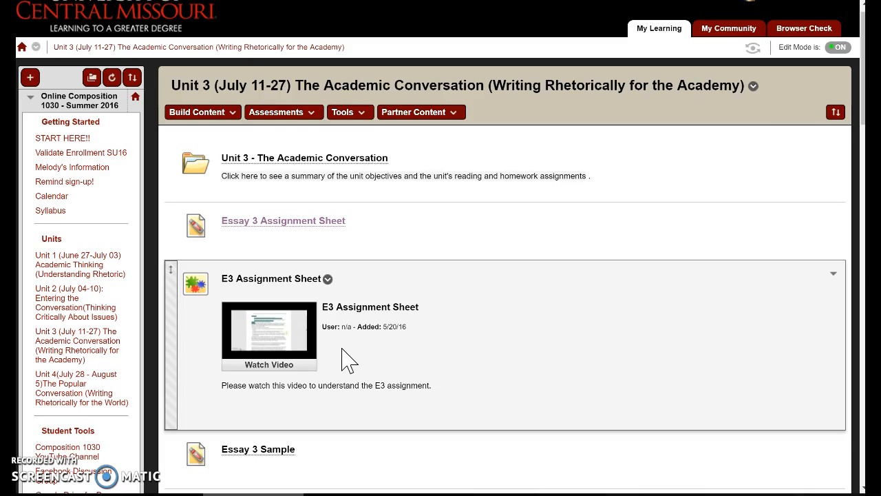
Open the course's Google Drive for Peer Reviews link in a new browser tab
{"action": "scroll", "coordinate": [346, 359], "scroll_direction": "down", "scroll_amount": 2}
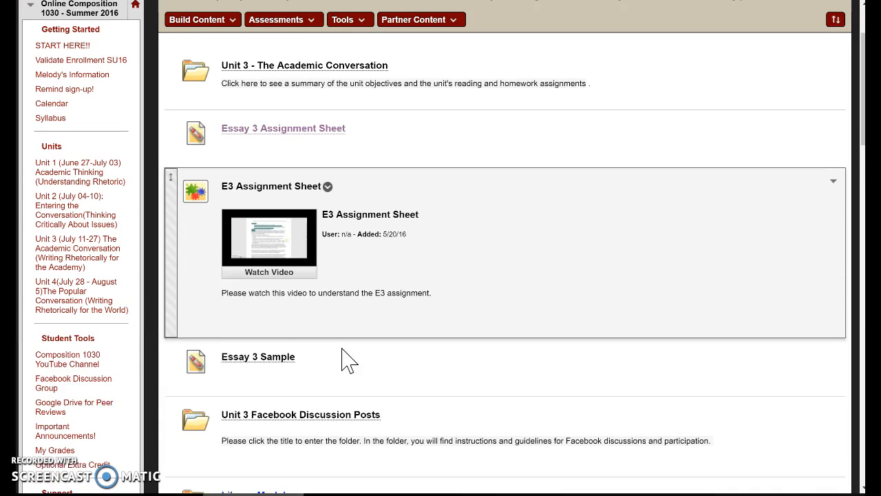
{"action": "left_click", "coordinate": [110, 355]}
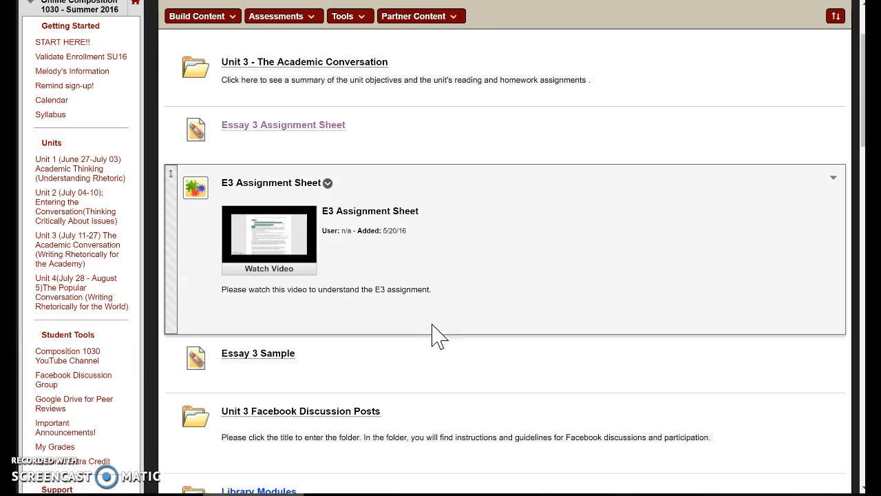
{"action": "scroll", "coordinate": [367, 156], "scroll_direction": "up", "scroll_amount": 3}
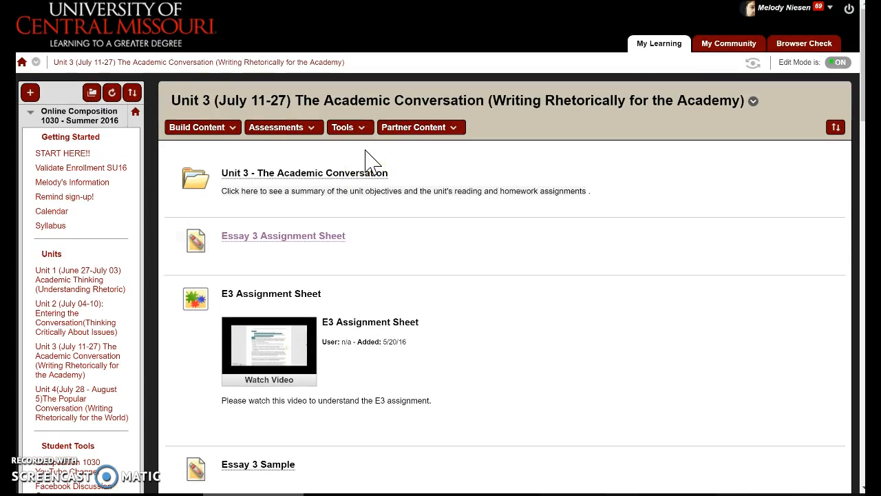
{"action": "left_click", "coordinate": [342, 126]}
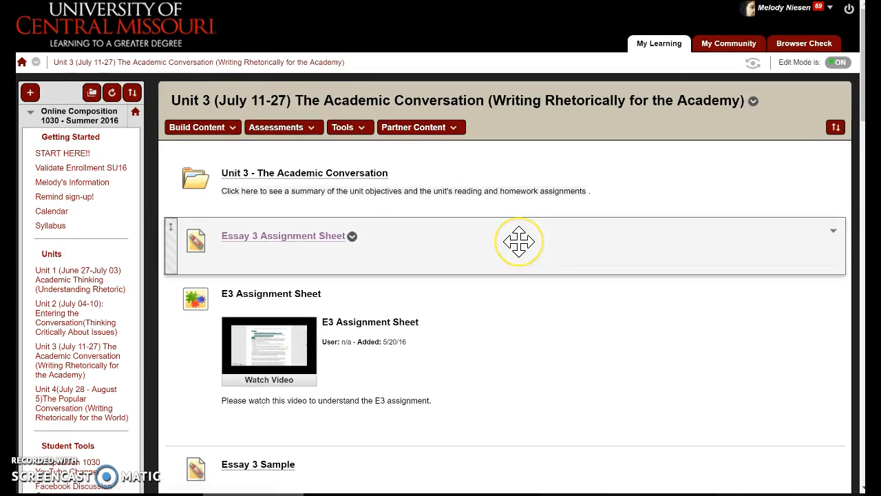
{"action": "scroll", "coordinate": [521, 247], "scroll_direction": "down", "scroll_amount": 2}
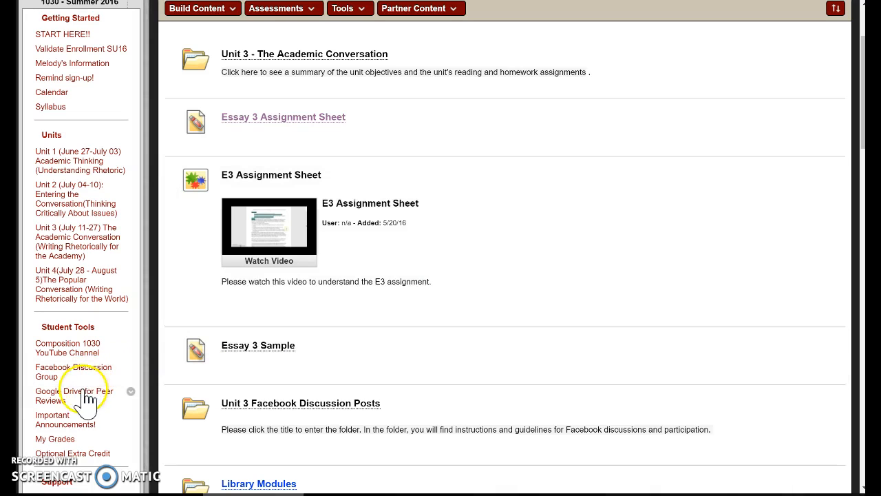
{"action": "right_click", "coordinate": [112, 394]}
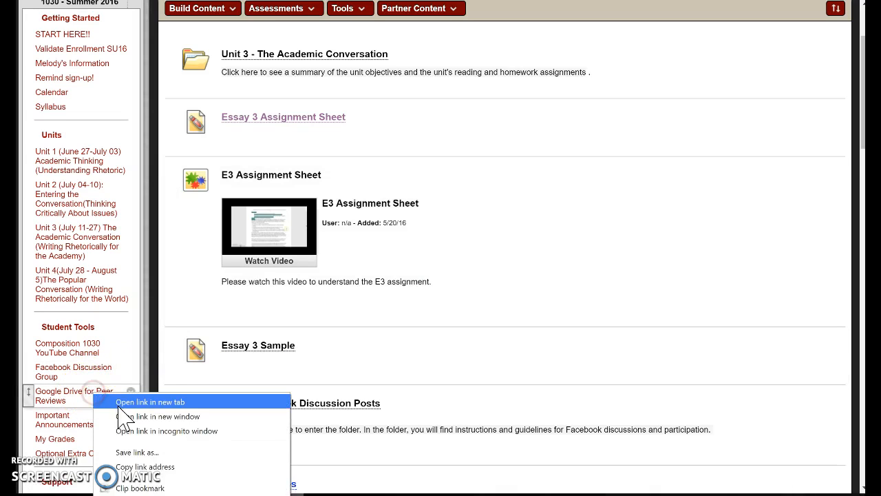
{"action": "left_click", "coordinate": [122, 406]}
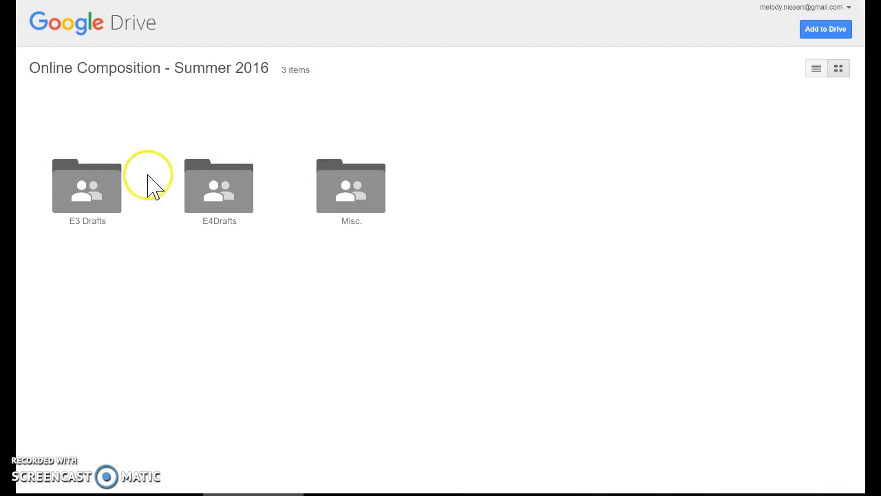
Open the E3 Drafts folder inside the shared Online Composition - Summer 2016 folder
{"action": "left_click", "coordinate": [106, 197]}
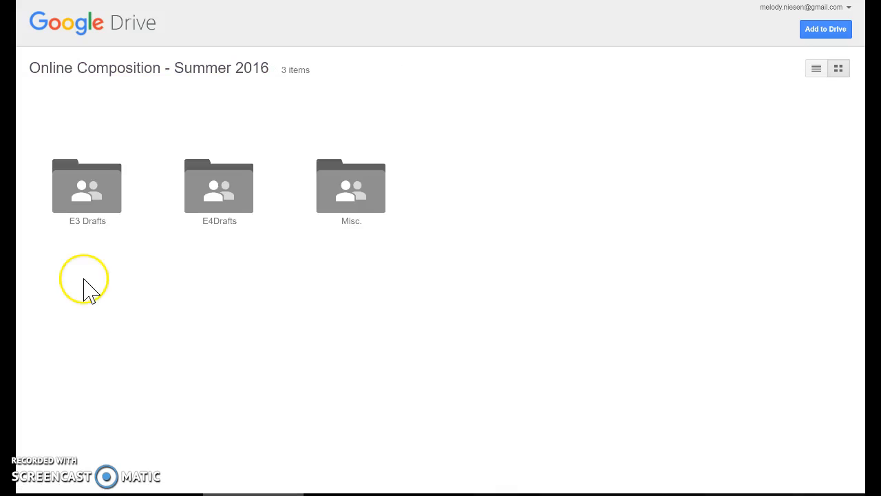
{"action": "left_click", "coordinate": [94, 204]}
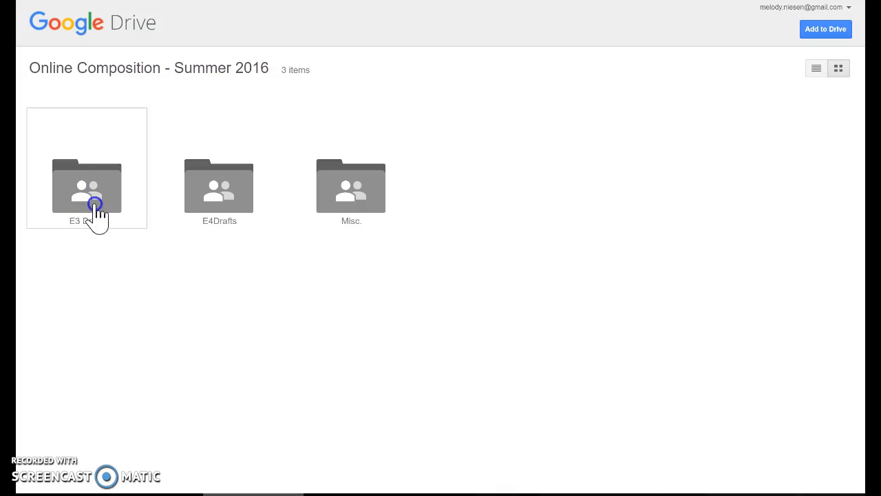
{"action": "left_click", "coordinate": [95, 204]}
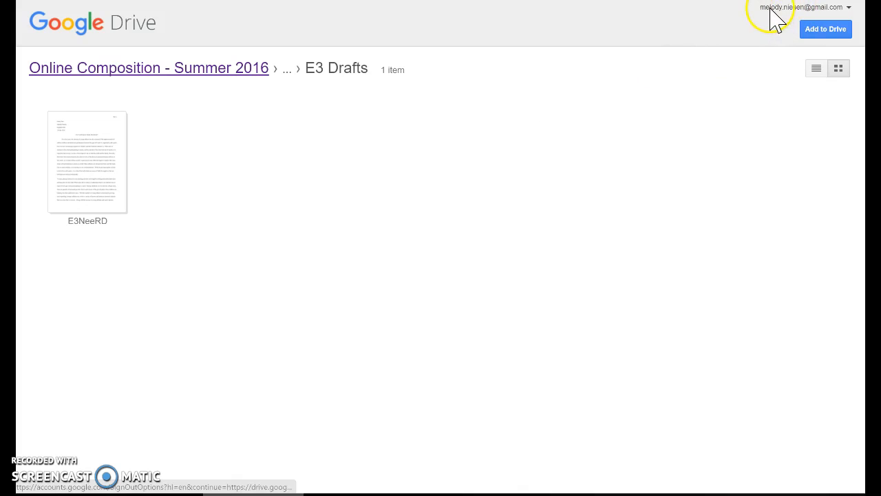
Switch to the university Google account and open the E3 Drafts folder within Online Composition - Summer 2016
{"action": "left_click", "coordinate": [813, 8]}
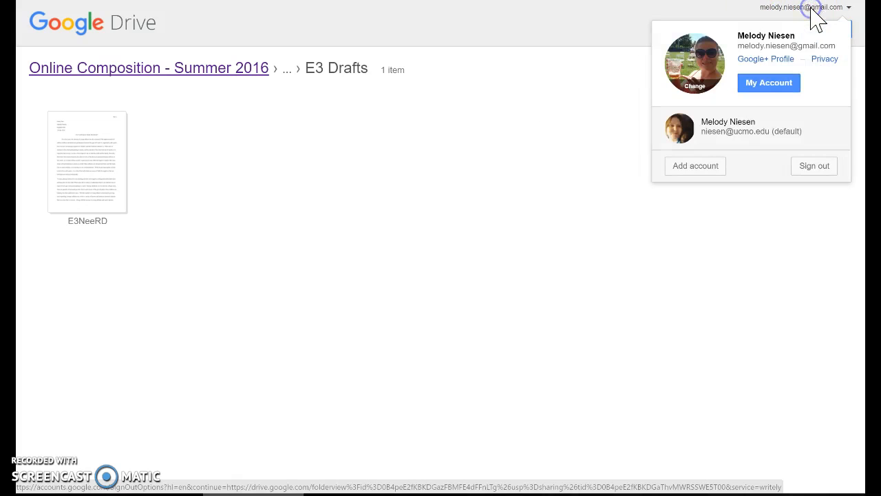
{"action": "left_click", "coordinate": [758, 128]}
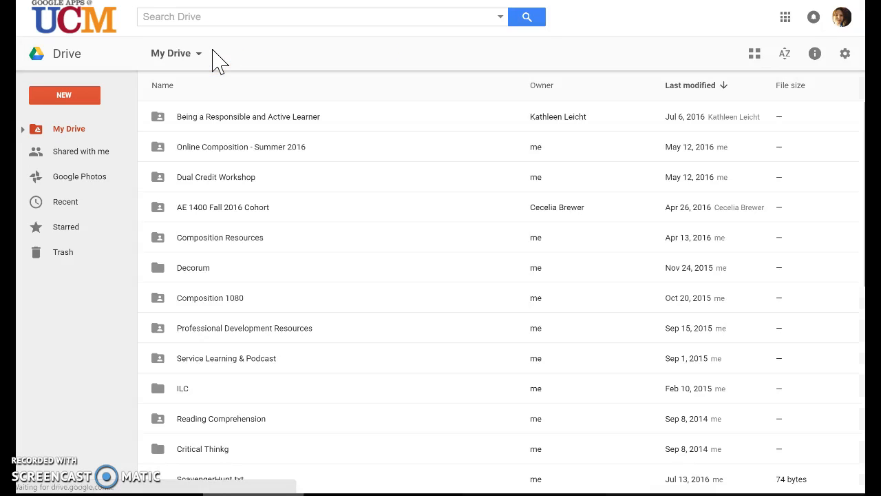
{"action": "double_click", "coordinate": [267, 143]}
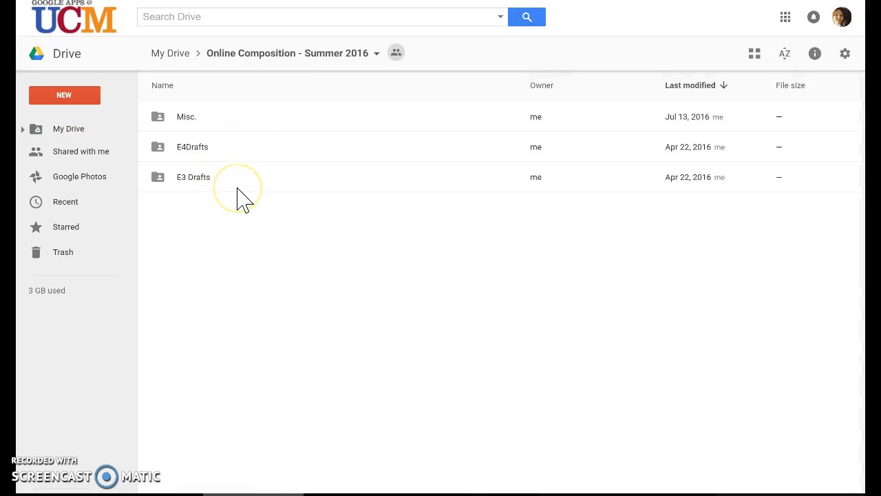
{"action": "double_click", "coordinate": [228, 182]}
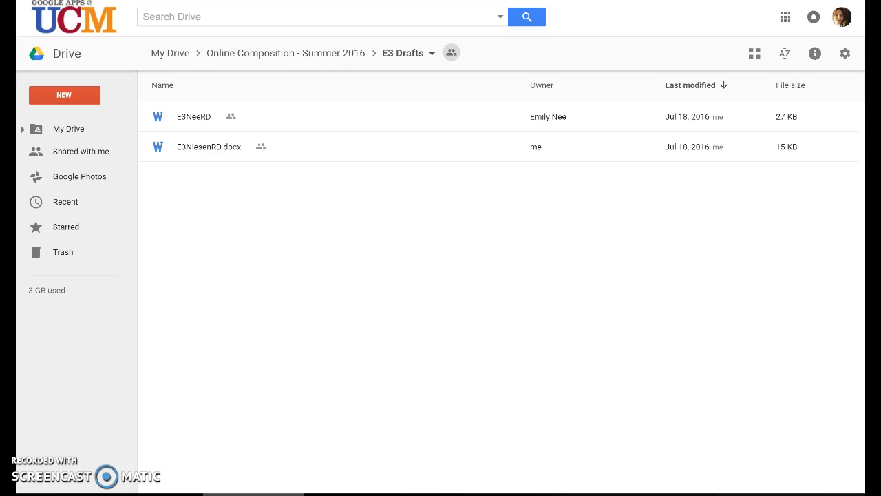
{"action": "left_click", "coordinate": [191, 210]}
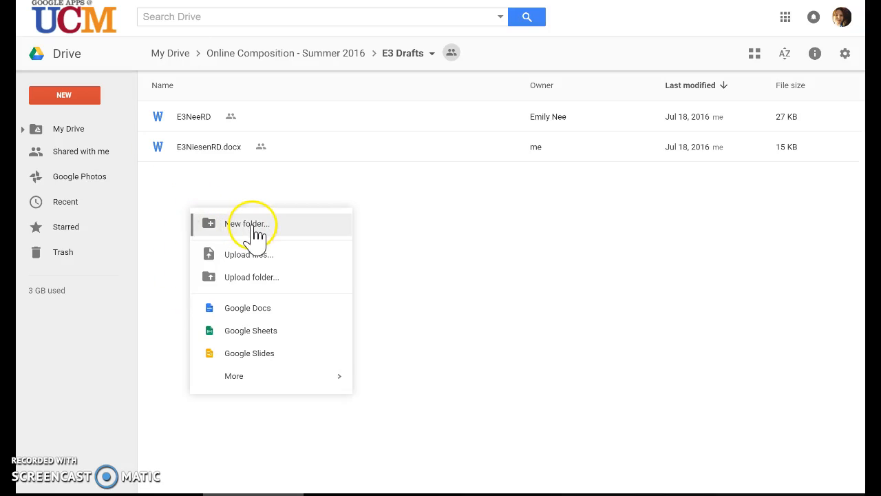
{"action": "left_click", "coordinate": [415, 199]}
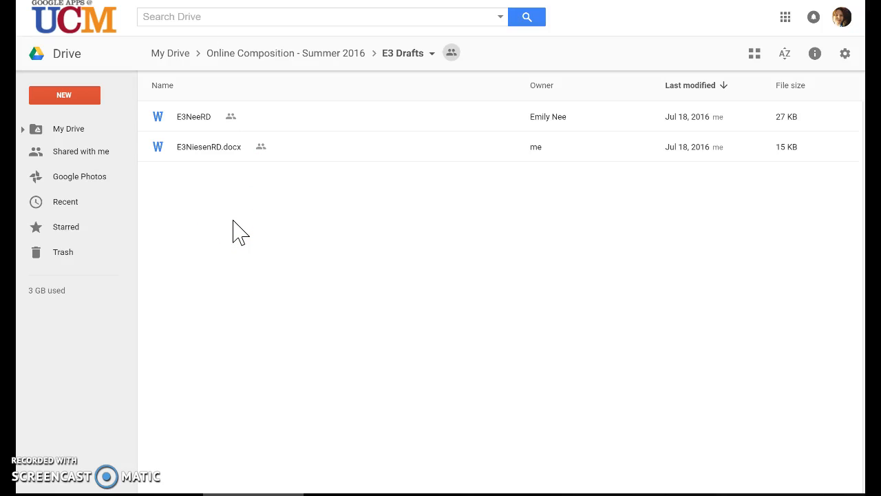
{"action": "left_click", "coordinate": [358, 160]}
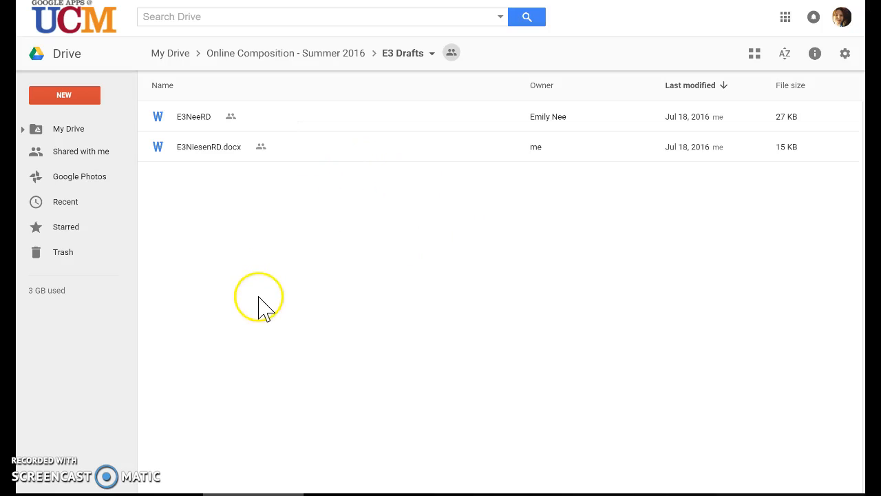
Upload the 4Cs Notes document from the 4Cs folder on the computer to E3 Drafts
{"action": "right_click", "coordinate": [340, 249]}
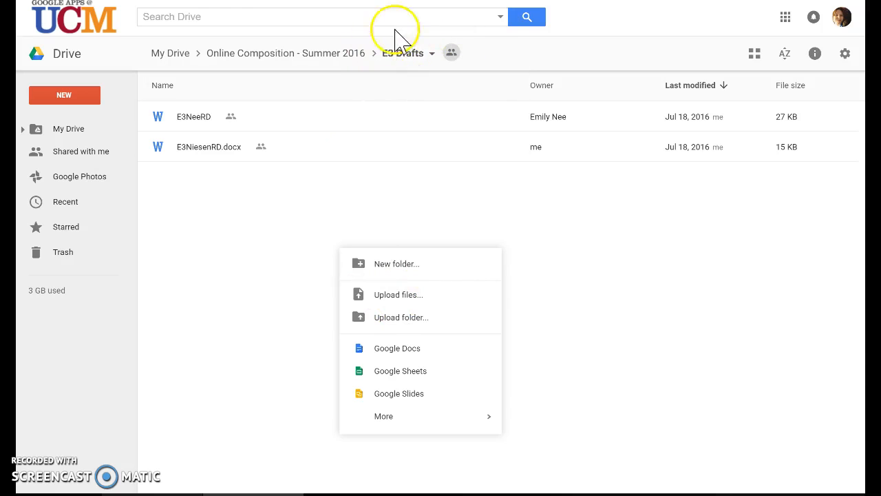
{"action": "left_click", "coordinate": [399, 296]}
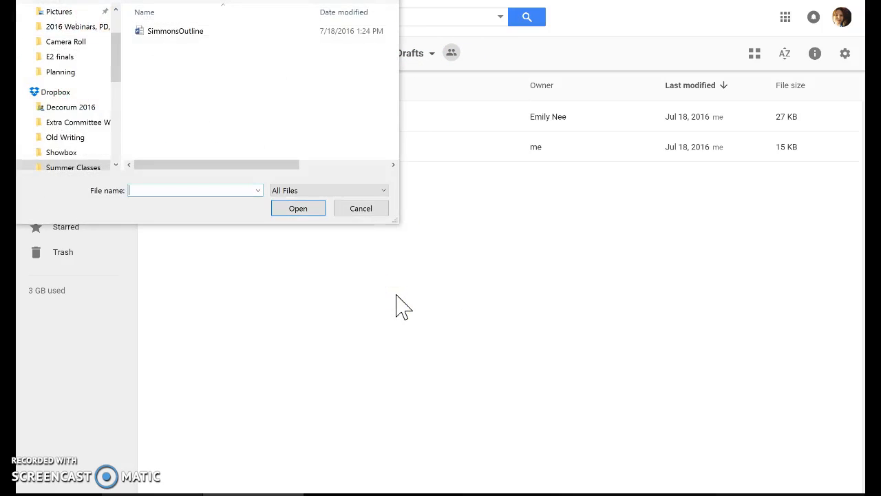
{"action": "left_click", "coordinate": [94, 125]}
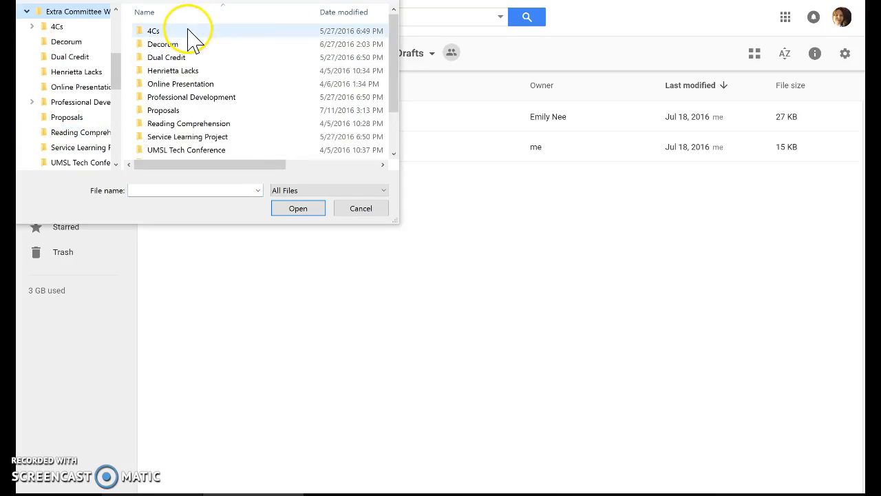
{"action": "double_click", "coordinate": [187, 31]}
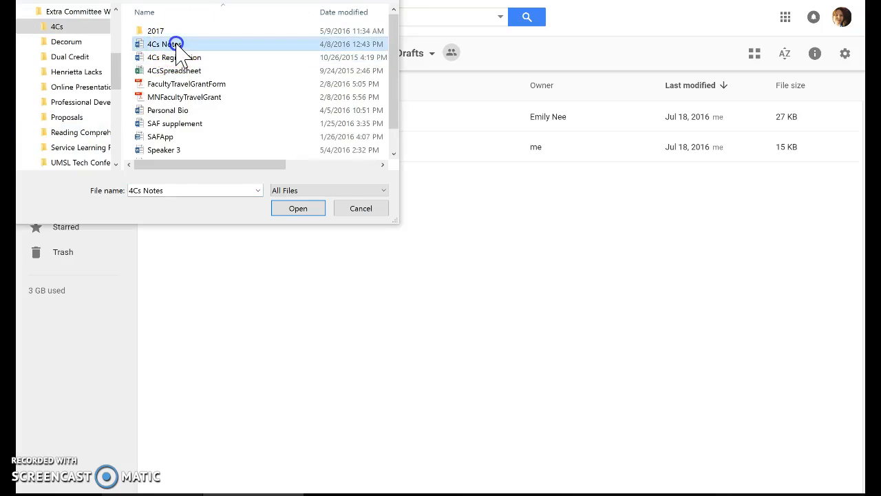
{"action": "double_click", "coordinate": [178, 44]}
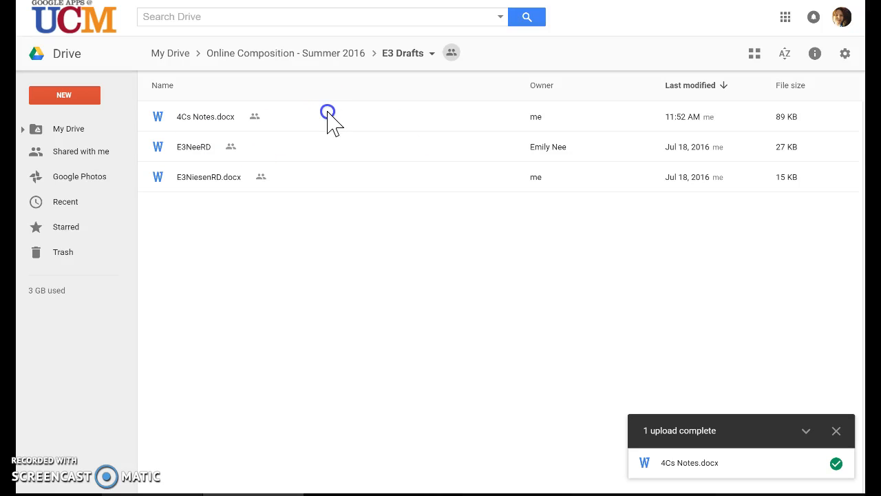
Set link sharing for 4Cs Notes.docx so that anyone at University of Central Missouri can find and edit it
{"action": "right_click", "coordinate": [279, 125]}
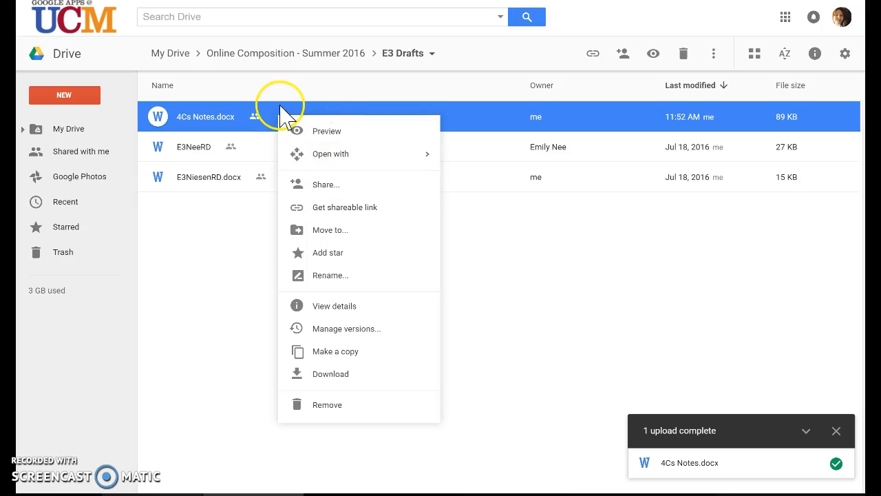
{"action": "left_click", "coordinate": [334, 186]}
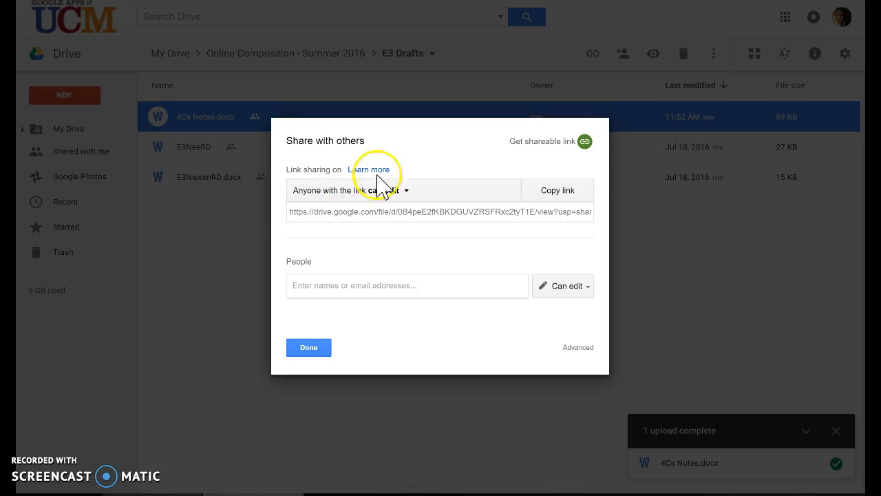
{"action": "left_click", "coordinate": [330, 196]}
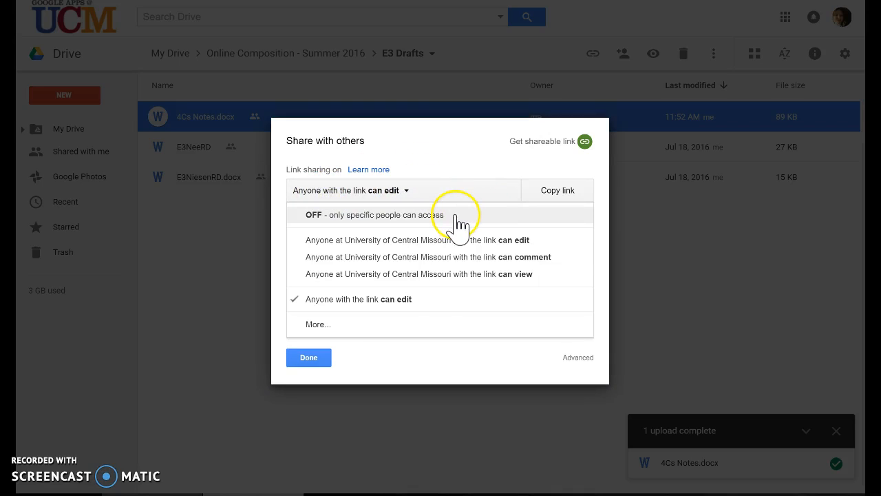
{"action": "left_click", "coordinate": [322, 325]}
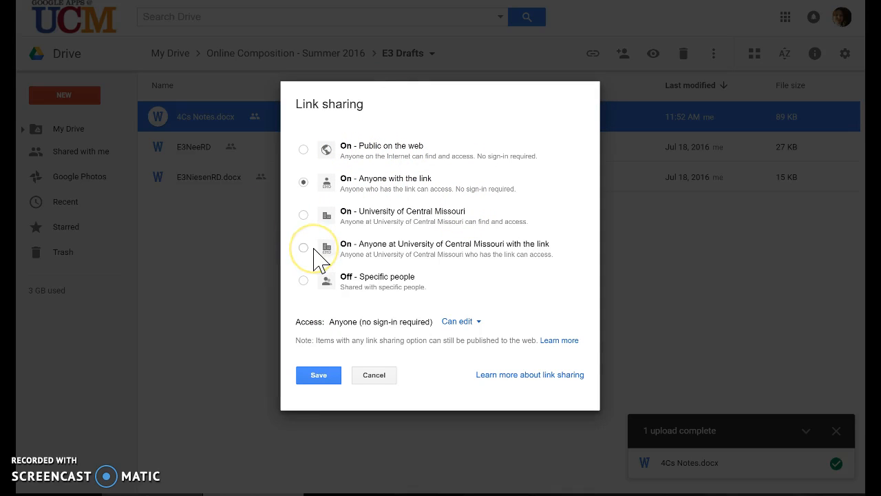
{"action": "left_click", "coordinate": [305, 216]}
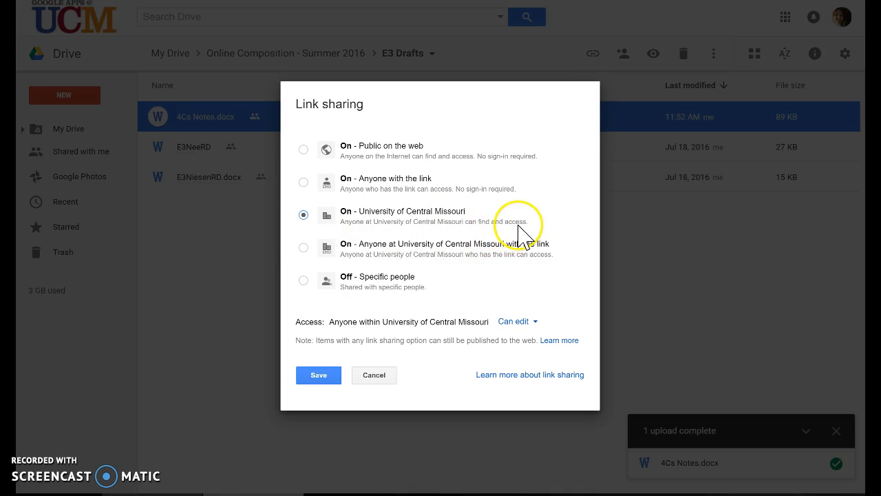
{"action": "left_click", "coordinate": [527, 323]}
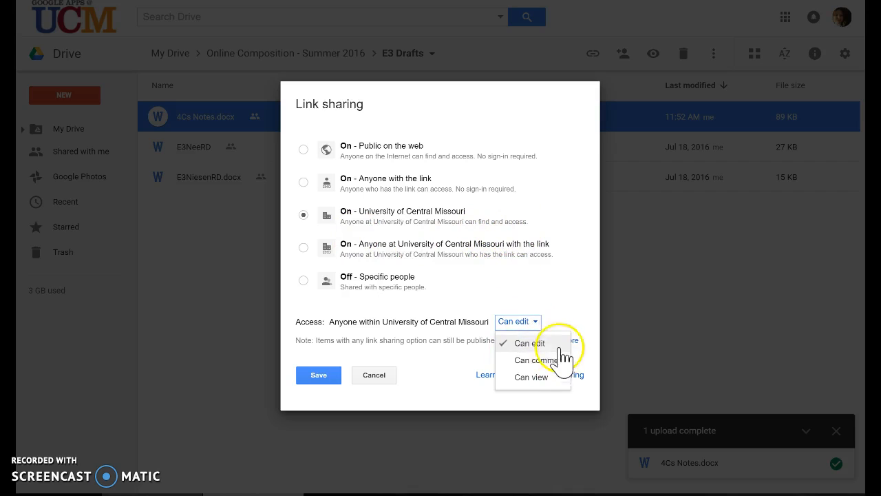
{"action": "left_click", "coordinate": [546, 342]}
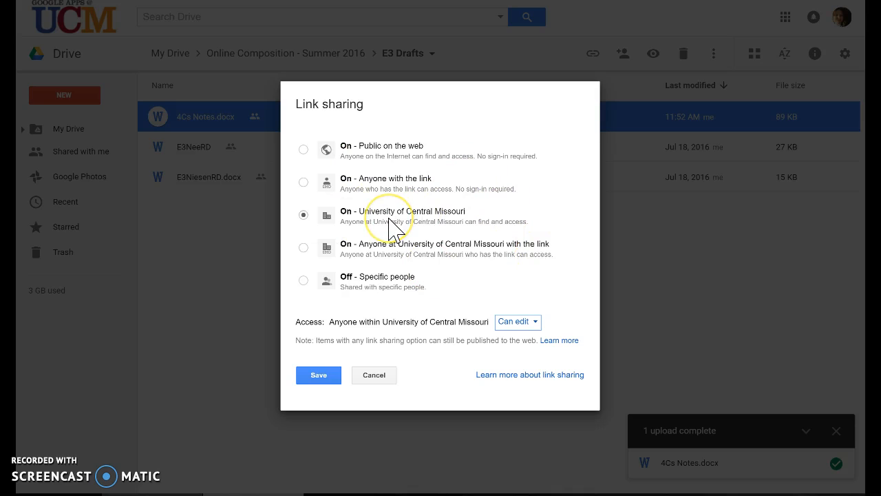
{"action": "left_click", "coordinate": [318, 375]}
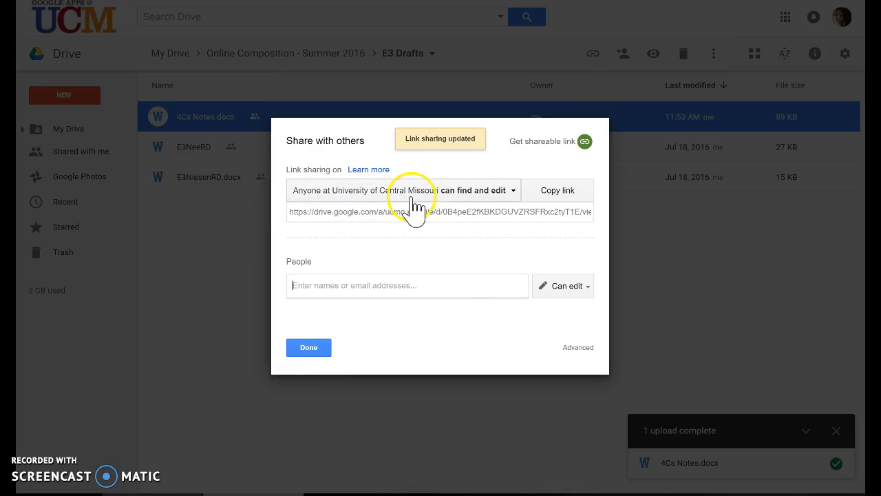
{"action": "left_click", "coordinate": [466, 195]}
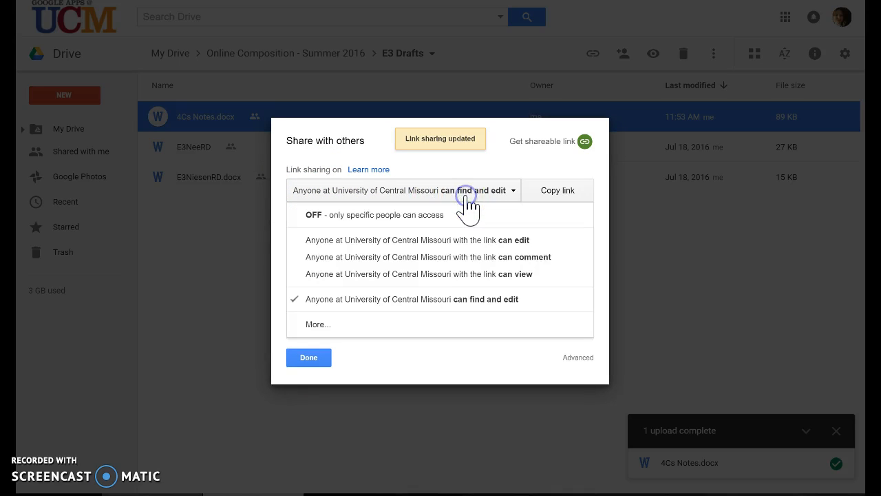
{"action": "left_click", "coordinate": [307, 361]}
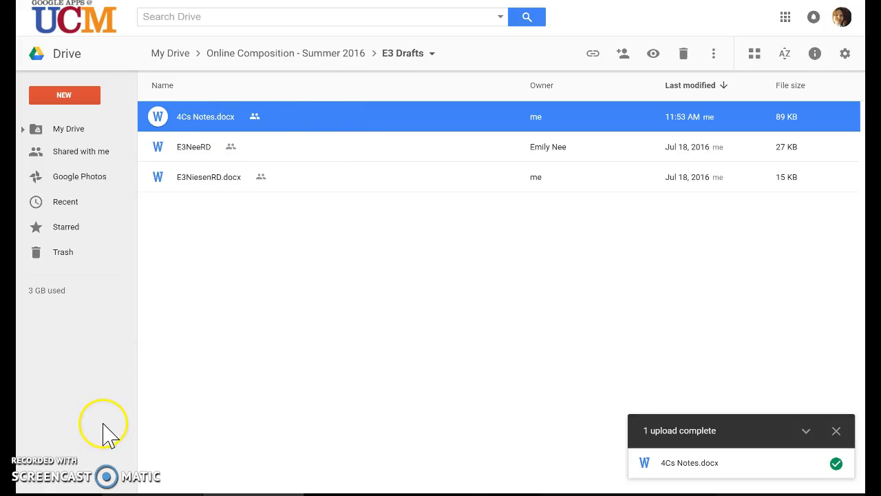
Switch back to the Unit 3 course page in Blackboard and locate the E3 Peer Reviews on Google Drive item
{"action": "left_click", "coordinate": [199, 363]}
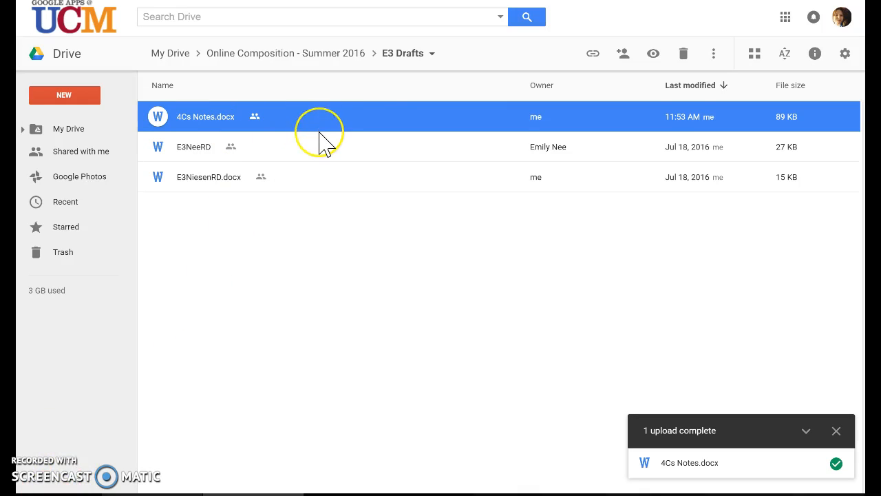
{"action": "left_click", "coordinate": [242, 119]}
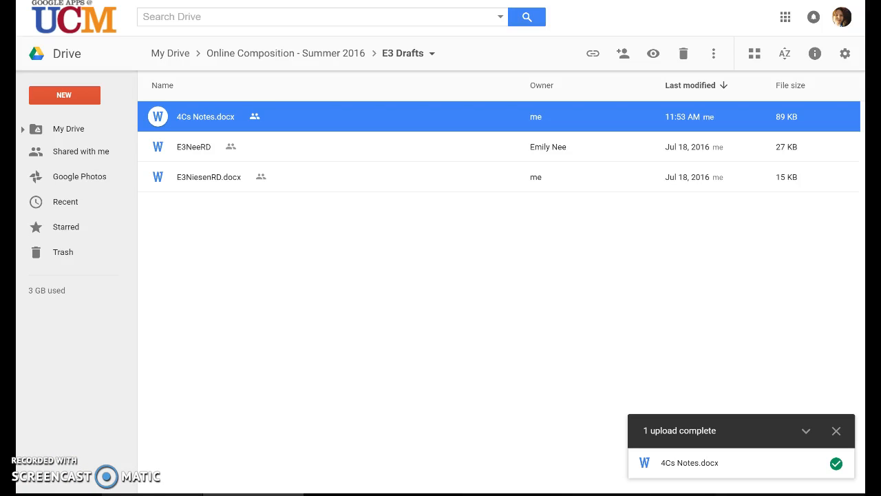
{"action": "key", "text": "ctrl+Tab"}
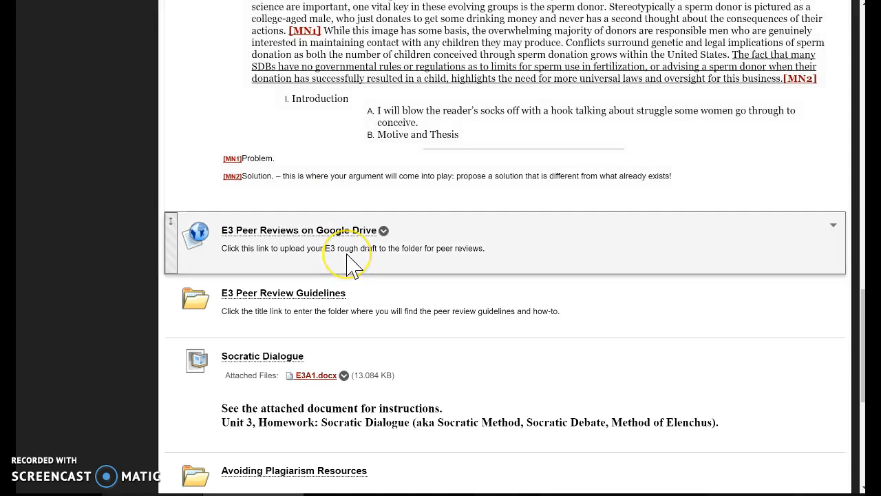
Open the E3 Peer Review Guidelines folder, download the Peer Review Instructions document and open it for editing in Word
{"action": "scroll", "coordinate": [350, 262], "scroll_direction": "down", "scroll_amount": 2}
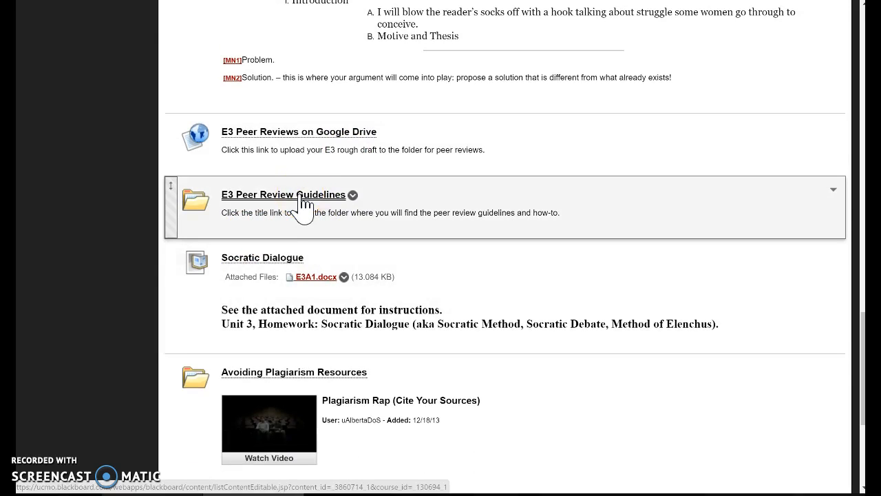
{"action": "left_click", "coordinate": [303, 196]}
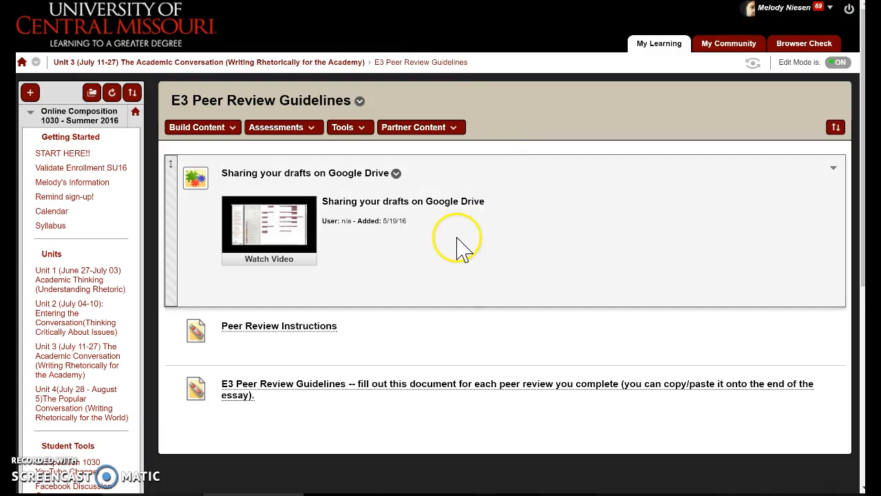
{"action": "scroll", "coordinate": [471, 245], "scroll_direction": "down", "scroll_amount": 2}
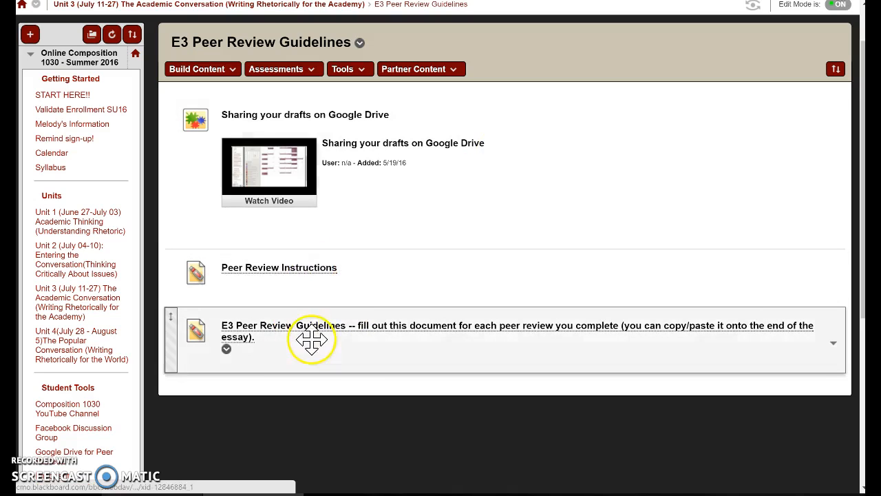
{"action": "left_click", "coordinate": [301, 272]}
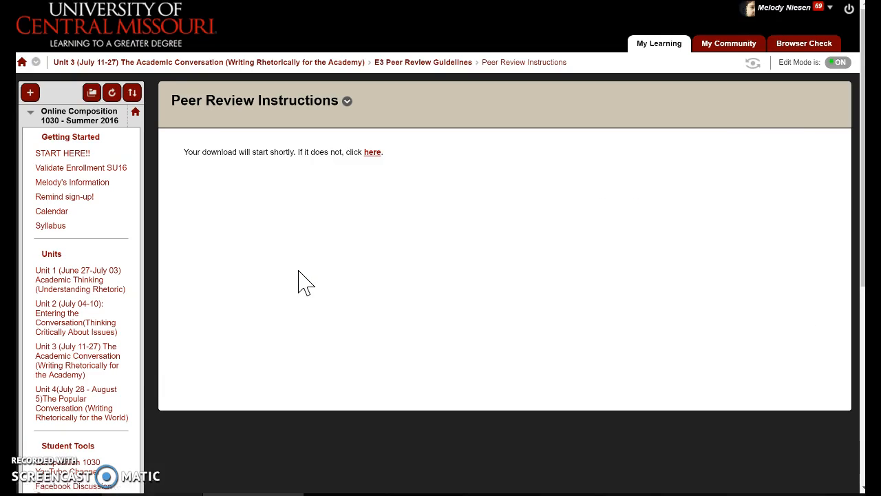
{"action": "left_click", "coordinate": [117, 477]}
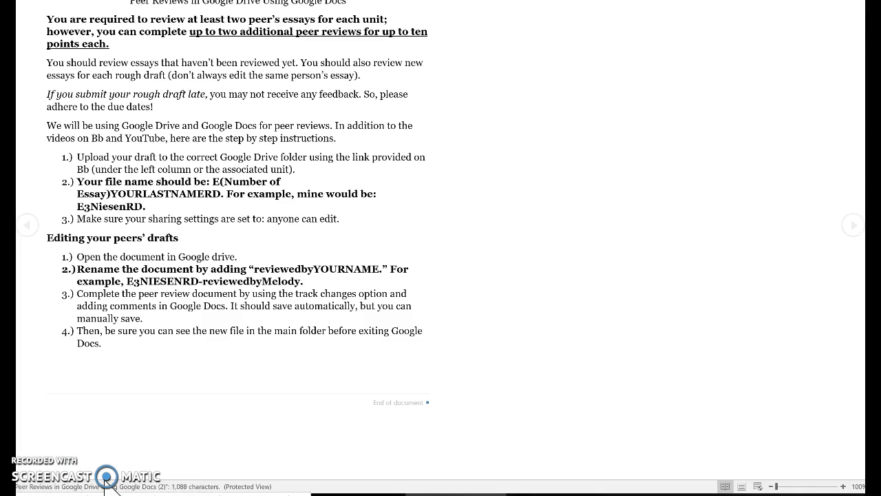
{"action": "left_click", "coordinate": [534, 2]}
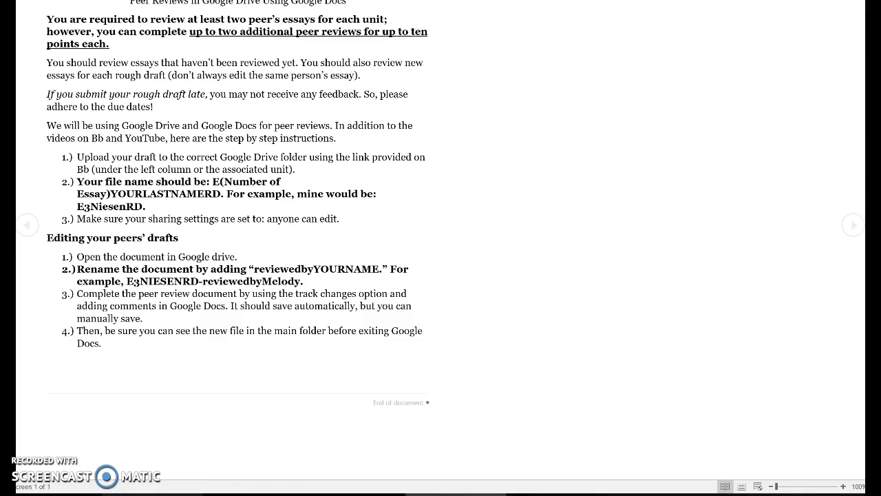
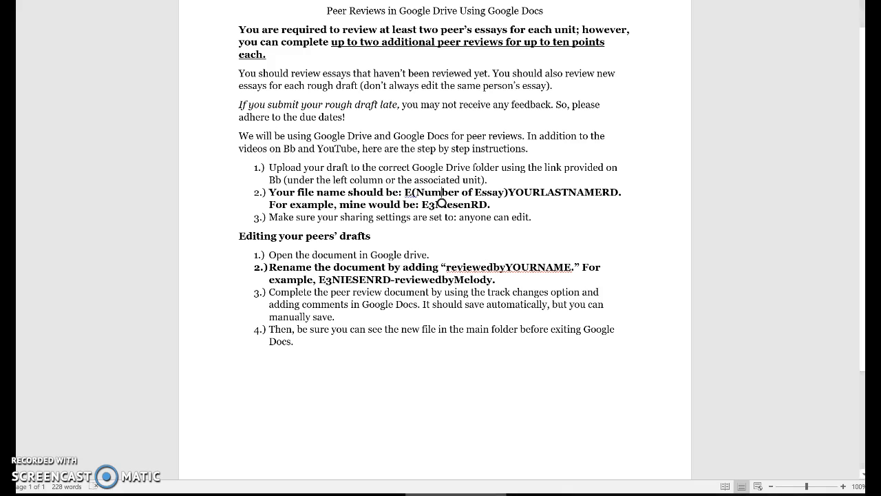
Following the "reviewedbyYOURNAME" instruction, rename the E3NiesenRD.docx copy in Google Docs by replacing ".docx" with "-reviewedby" plus the reviewer's first name
{"action": "left_click", "coordinate": [570, 271]}
{"action": "left_click_drag", "start_coordinate": [570, 270], "coordinate": [446, 268]}
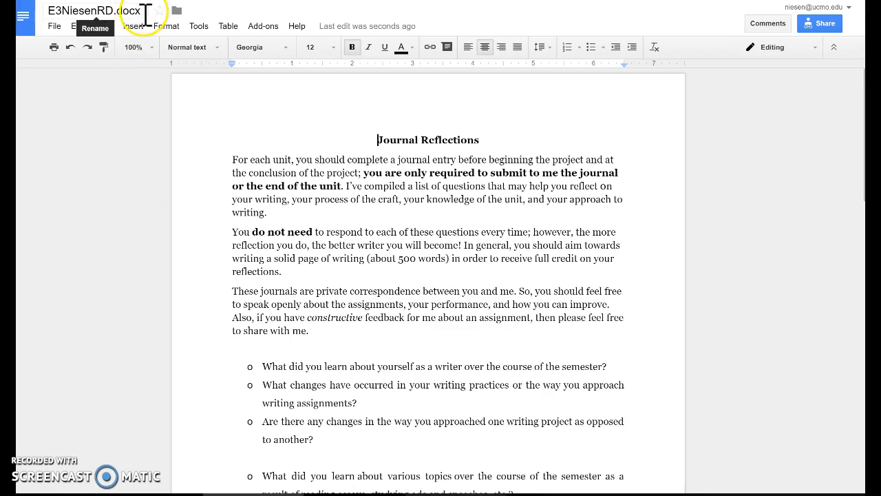
{"action": "left_click", "coordinate": [145, 12]}
{"action": "key", "text": "BackSpace"}
{"action": "type", "text": "-revis"}
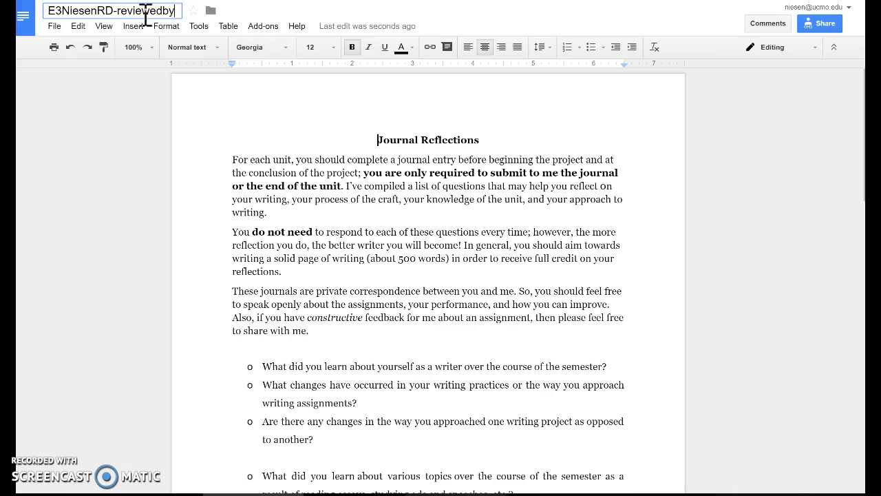
{"action": "left_click", "coordinate": [279, 171]}
Check the renamed review copy in the E3 Drafts folder, then review the editing instructions in Word
{"action": "left_click", "coordinate": [344, 1]}
{"action": "left_click", "coordinate": [847, 14]}
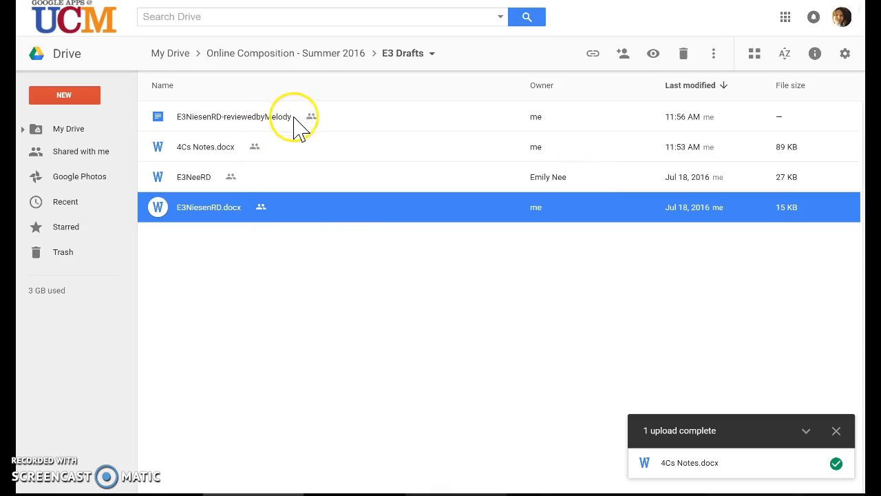
{"action": "left_click", "coordinate": [279, 117]}
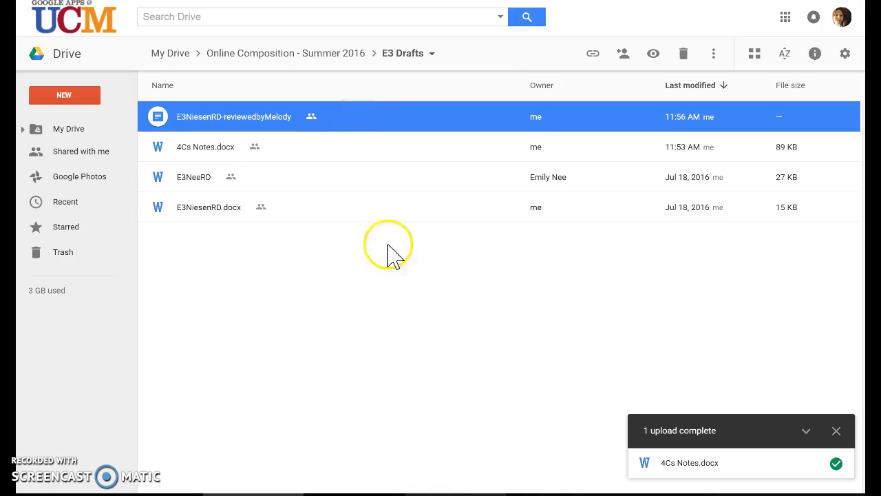
{"action": "left_click", "coordinate": [496, 493]}
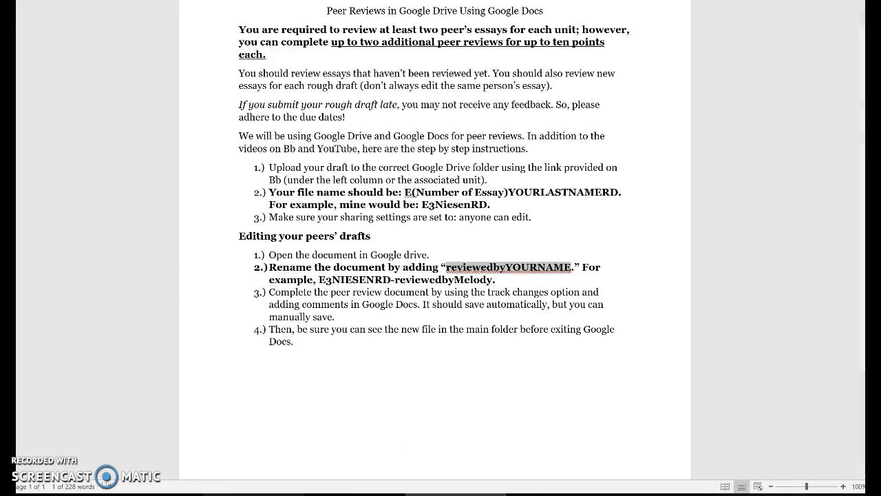
Return to the renamed review copy in Google Docs and switch the document to Suggesting mode
{"action": "left_click", "coordinate": [254, 493]}
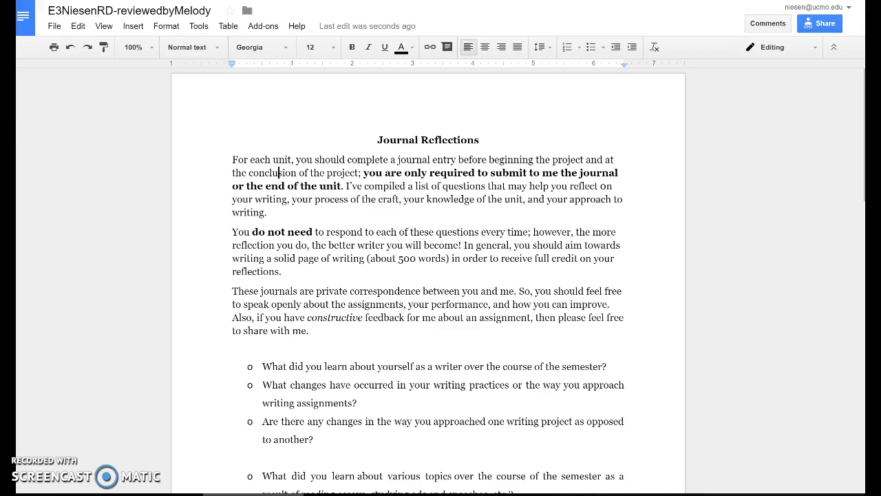
{"action": "left_click", "coordinate": [393, 219]}
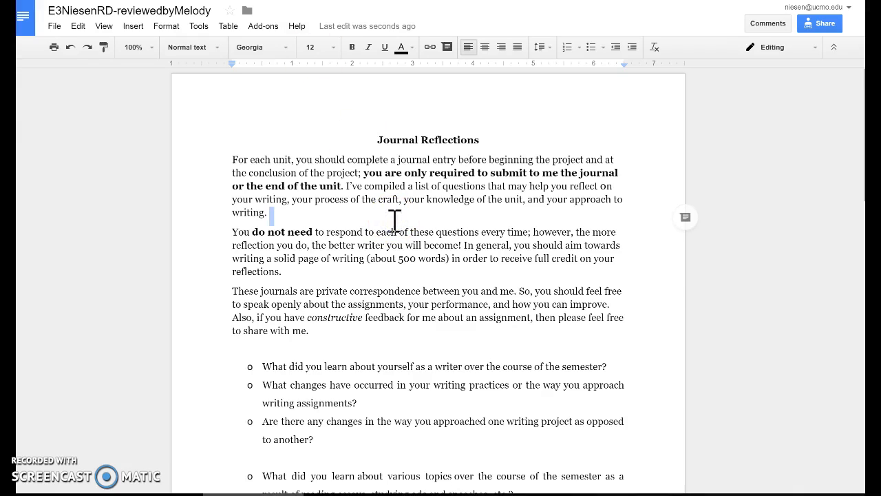
{"action": "scroll", "coordinate": [394, 220], "scroll_direction": "down", "scroll_amount": 1}
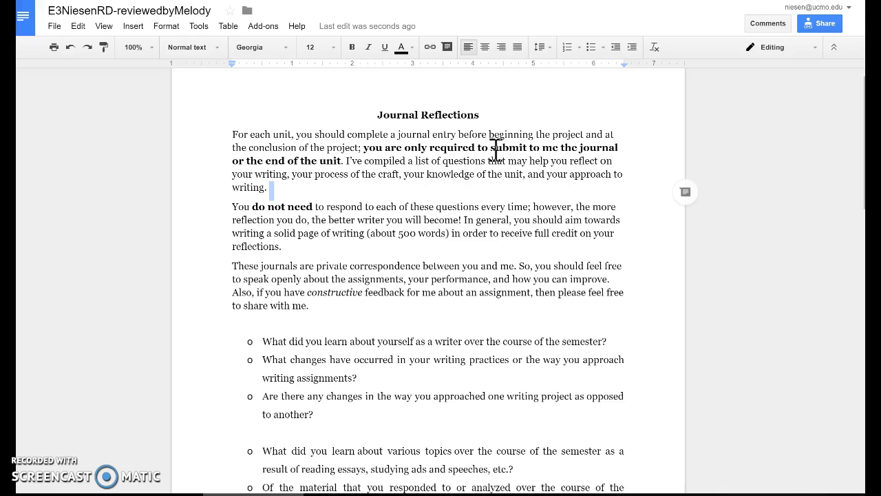
{"action": "left_click", "coordinate": [812, 46]}
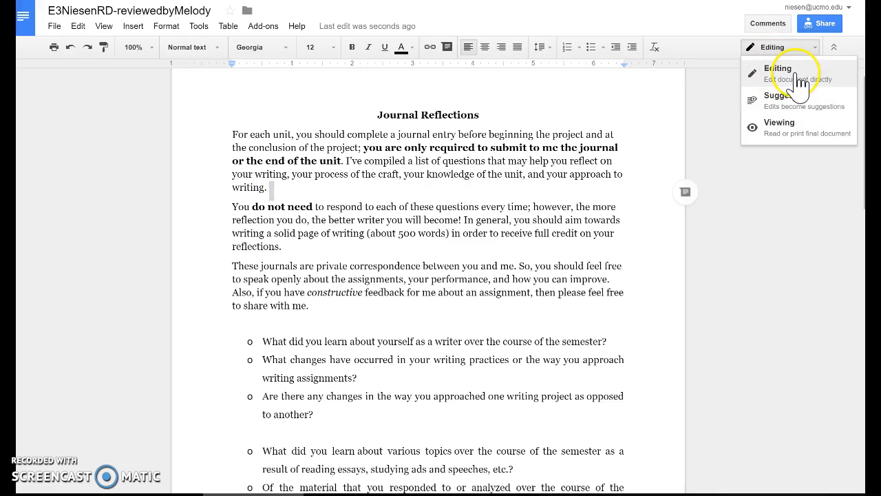
{"action": "left_click", "coordinate": [797, 107]}
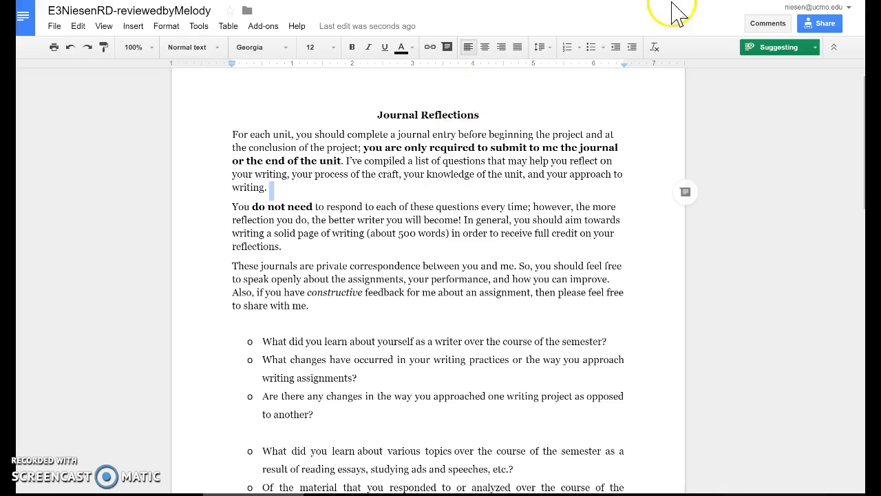
{"action": "left_click", "coordinate": [770, 24]}
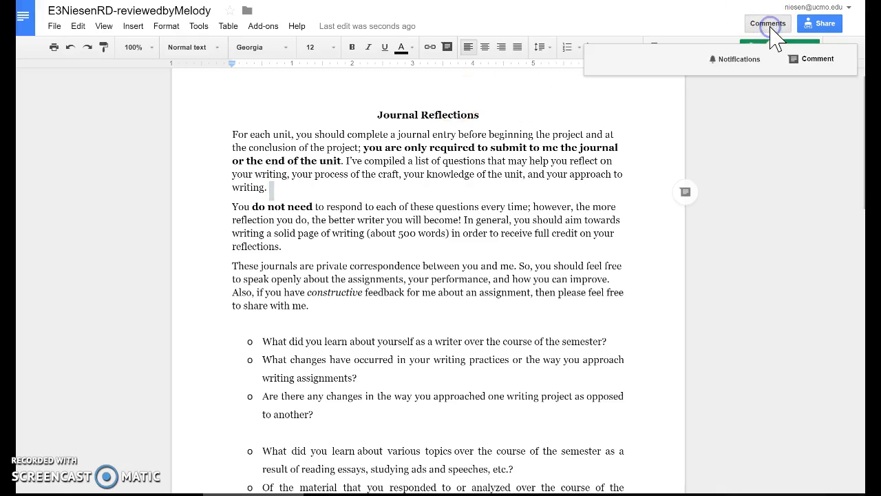
{"action": "left_click", "coordinate": [811, 61]}
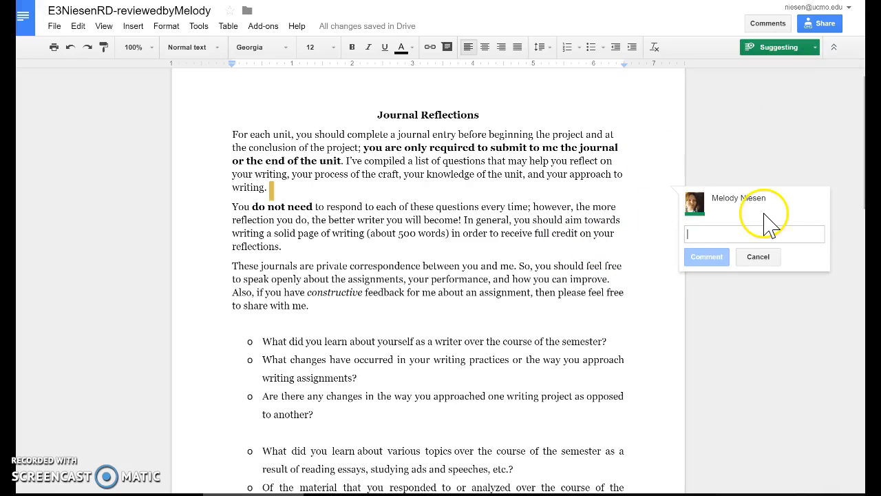
{"action": "left_click", "coordinate": [760, 258]}
{"action": "left_click", "coordinate": [625, 178]}
{"action": "right_click", "coordinate": [618, 175]}
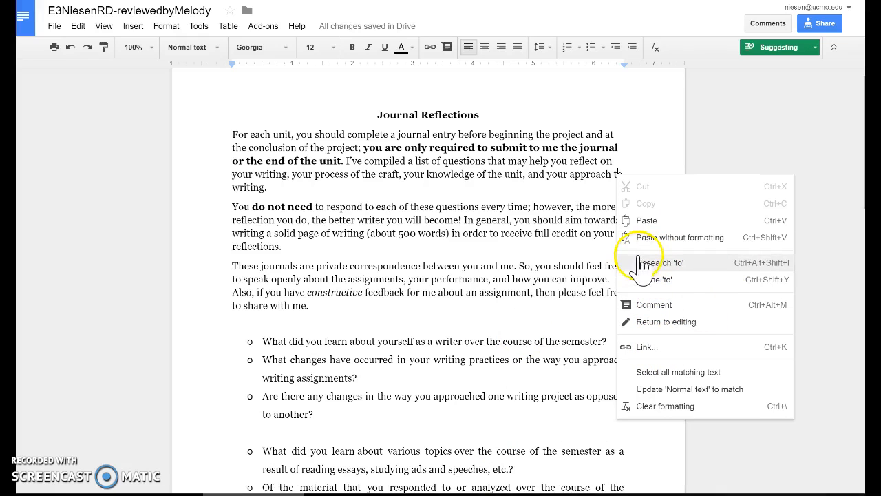
{"action": "left_click", "coordinate": [552, 206]}
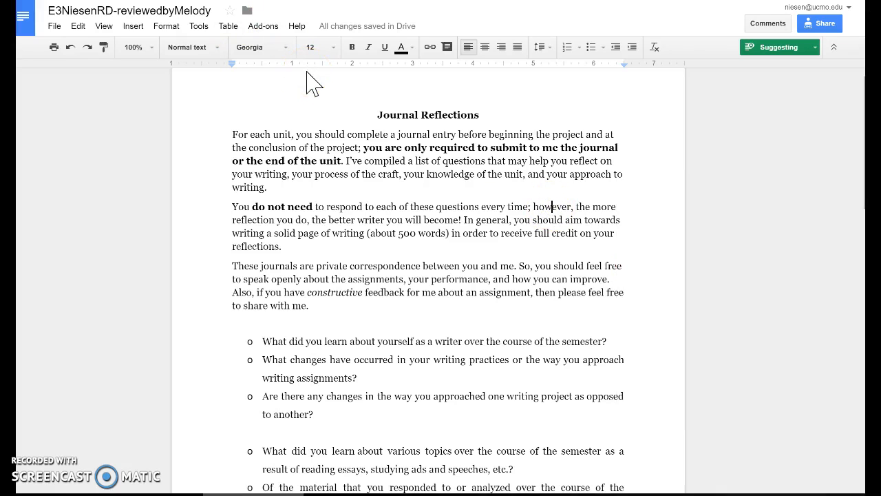
Suggest deleting the "Journal Reflections" title at the start of the document
{"action": "triple_click", "coordinate": [375, 118]}
{"action": "key", "text": "Delete"}
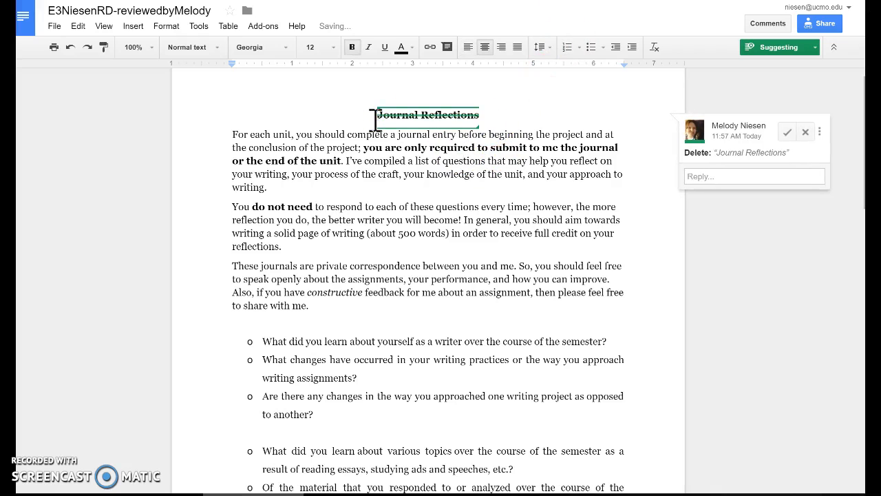
{"action": "left_click", "coordinate": [279, 246]}
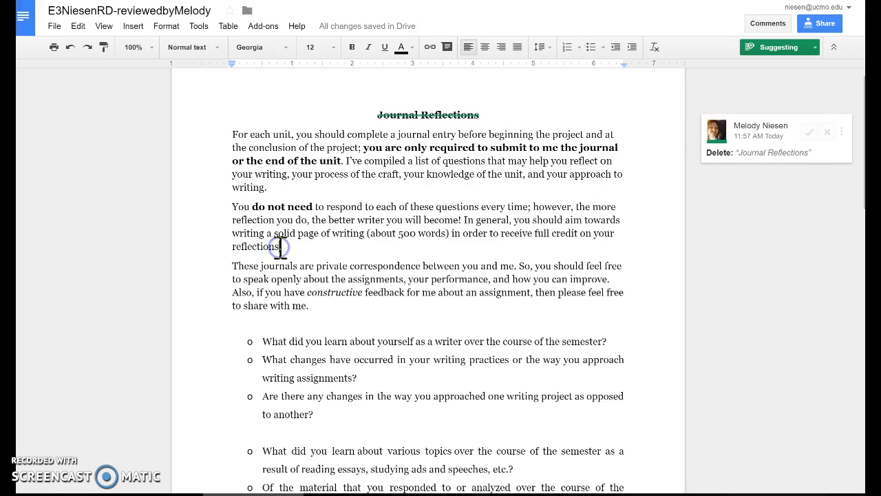
Review the document's revision history, then leave it
{"action": "left_click", "coordinate": [359, 29]}
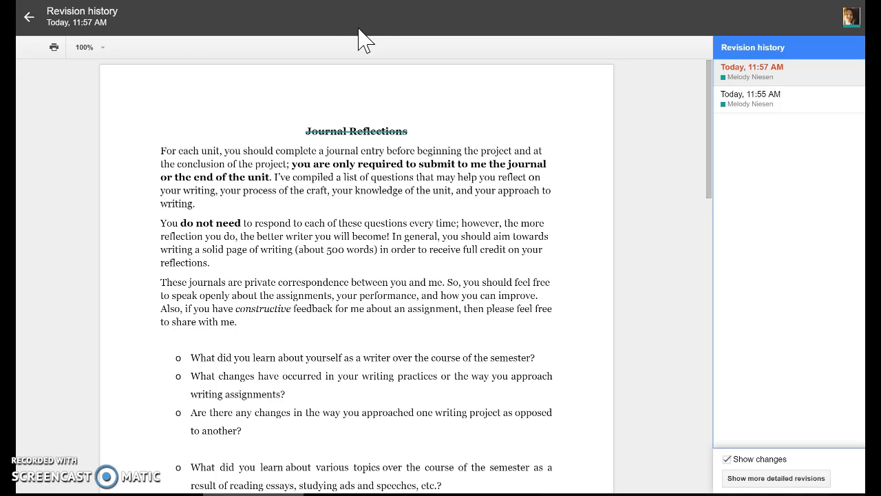
{"action": "scroll", "coordinate": [472, 170], "scroll_direction": "down", "scroll_amount": 4}
{"action": "left_click", "coordinate": [27, 24]}
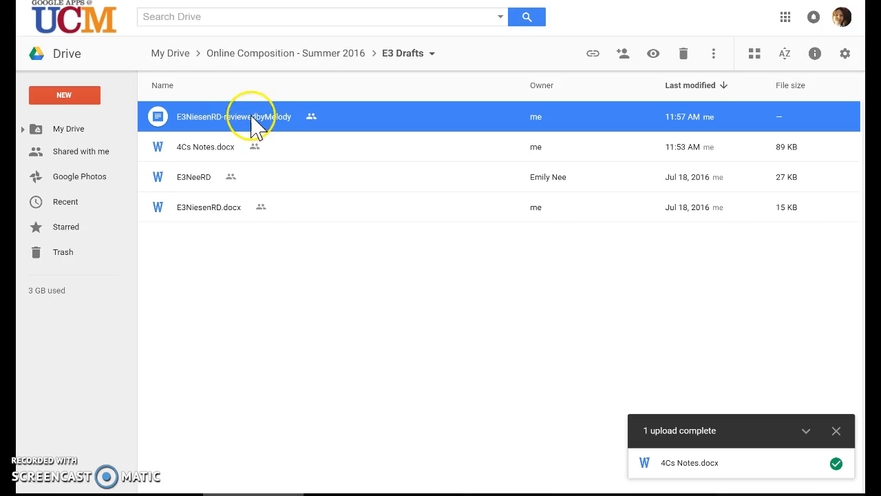
Reopen the review copy from the E3 Drafts folder and reject the suggested deletion of the "Journal Reflections" title
{"action": "double_click", "coordinate": [265, 129]}
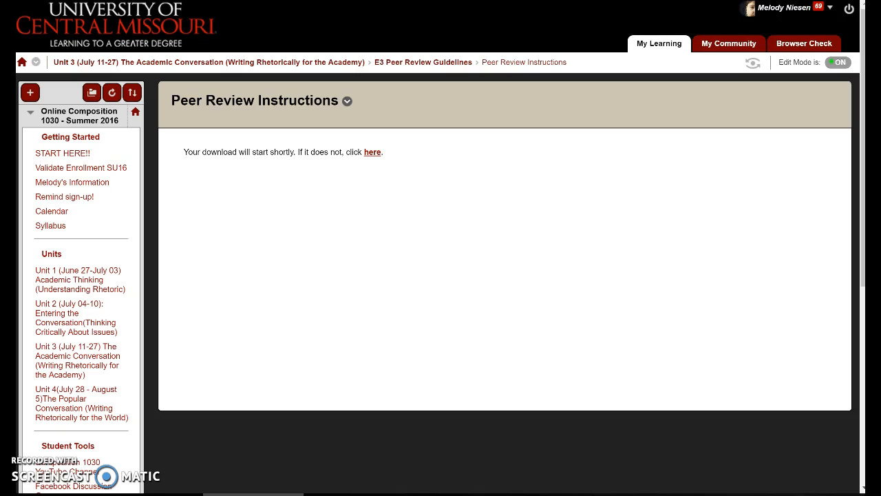
{"action": "left_click", "coordinate": [441, 128]}
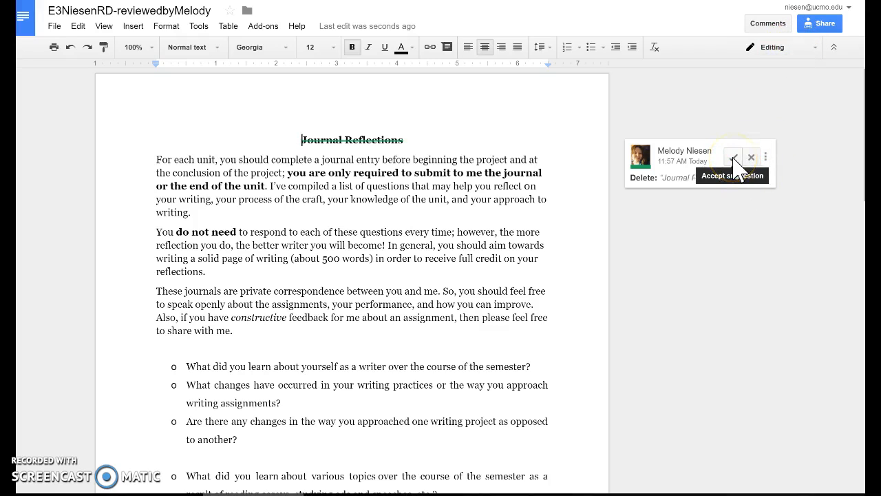
{"action": "left_click", "coordinate": [756, 158]}
{"action": "left_click", "coordinate": [757, 164]}
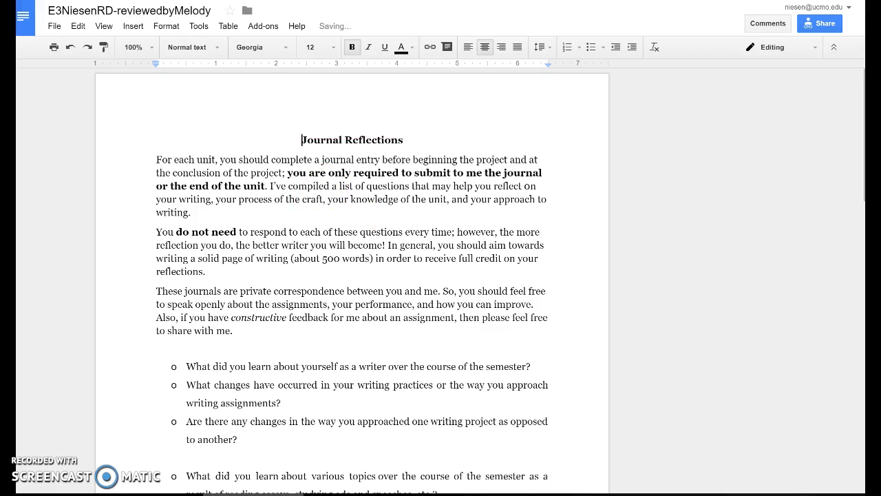
Return to the E3 Peer Review Guidelines folder in Blackboard and download the guidelines document to fill out for each peer review
{"action": "left_click", "coordinate": [242, 0]}
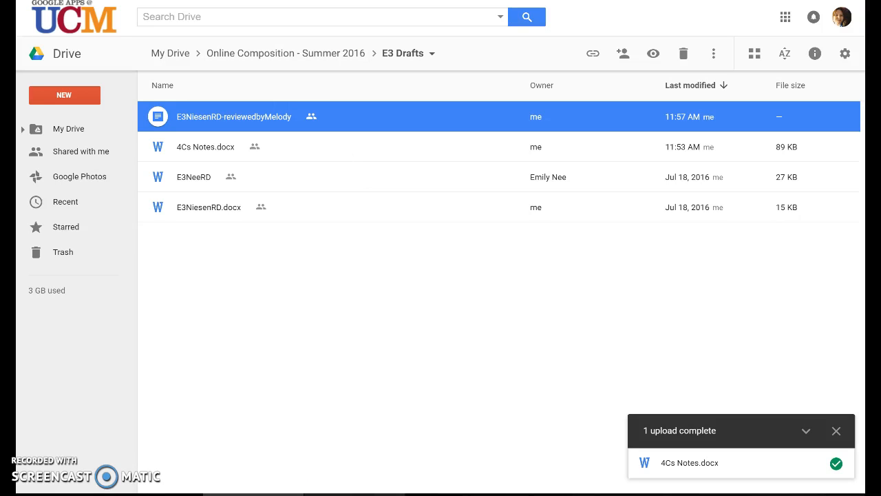
{"action": "left_click", "coordinate": [124, 1]}
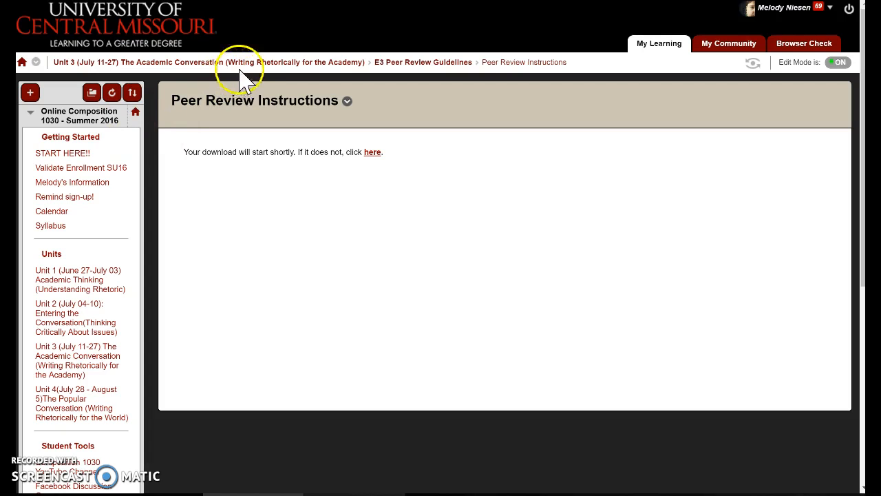
{"action": "left_click", "coordinate": [423, 62]}
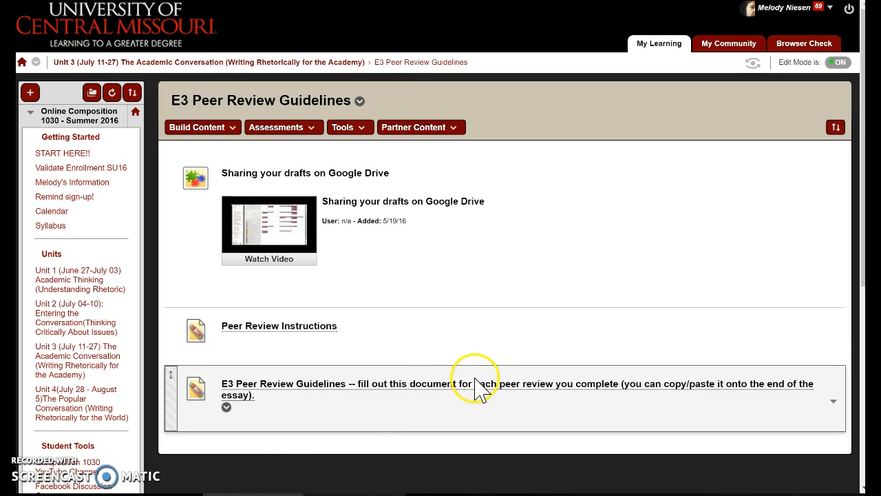
{"action": "left_click", "coordinate": [447, 397]}
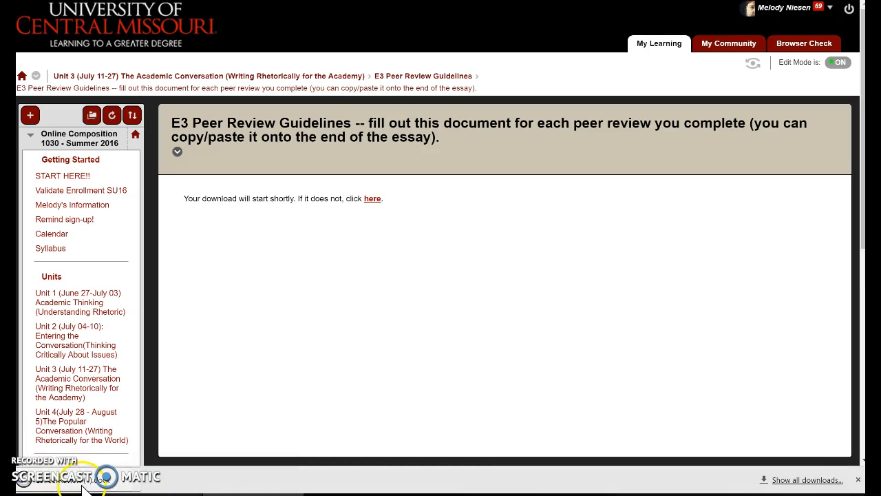
Open the downloaded peer review guidelines in Word, copy the document's entire text in the editable page view, and return to the browser
{"action": "left_click", "coordinate": [82, 482]}
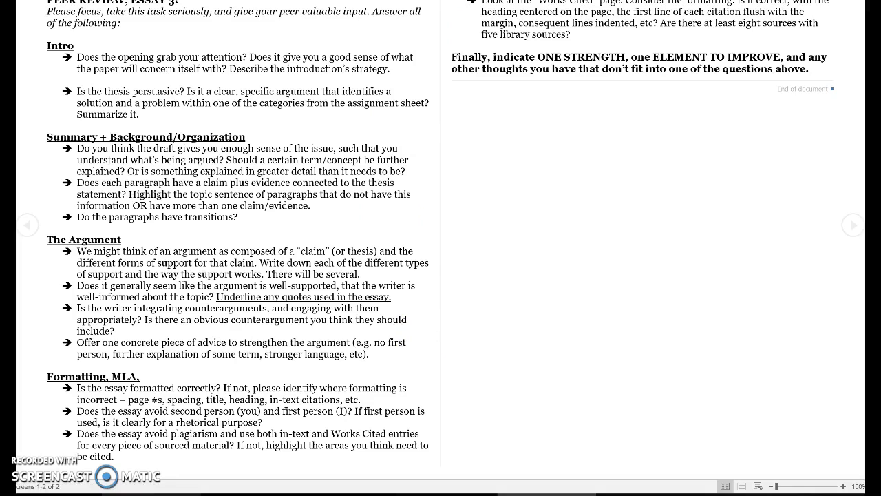
{"action": "left_click", "coordinate": [517, 1]}
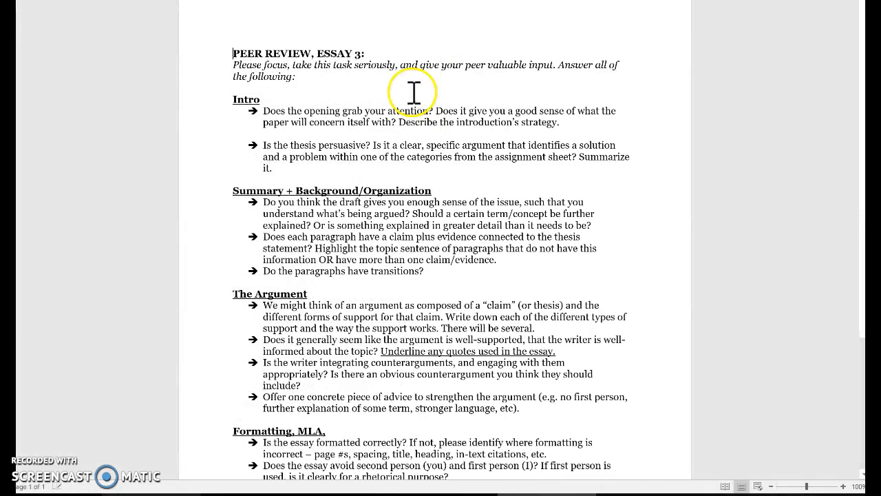
{"action": "key", "text": "ctrl+a"}
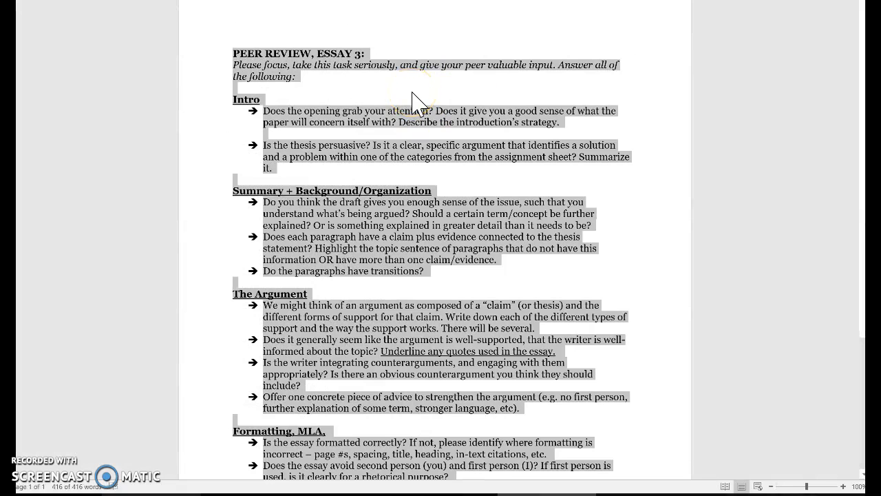
{"action": "key", "text": "alt+Tab"}
{"action": "key", "text": "alt+Tab"}
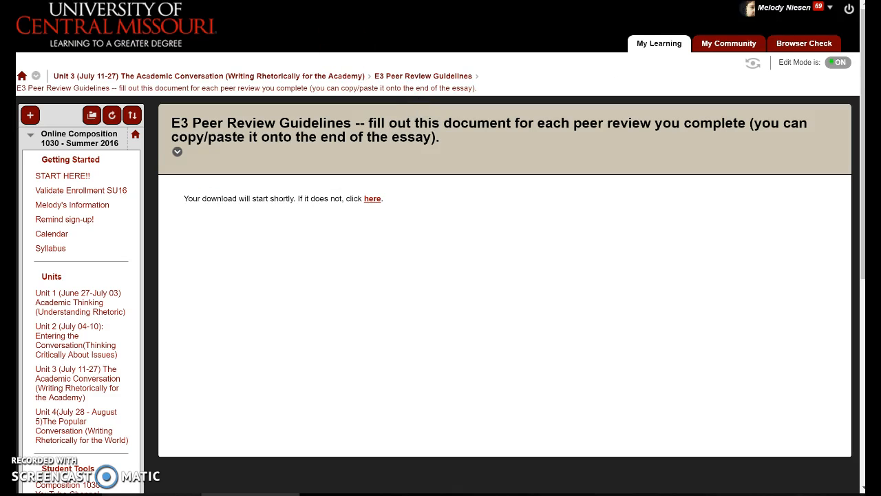
Paste the copied peer review guidelines onto a new page at the end of the review copy and check their placement
{"action": "left_click", "coordinate": [338, 1]}
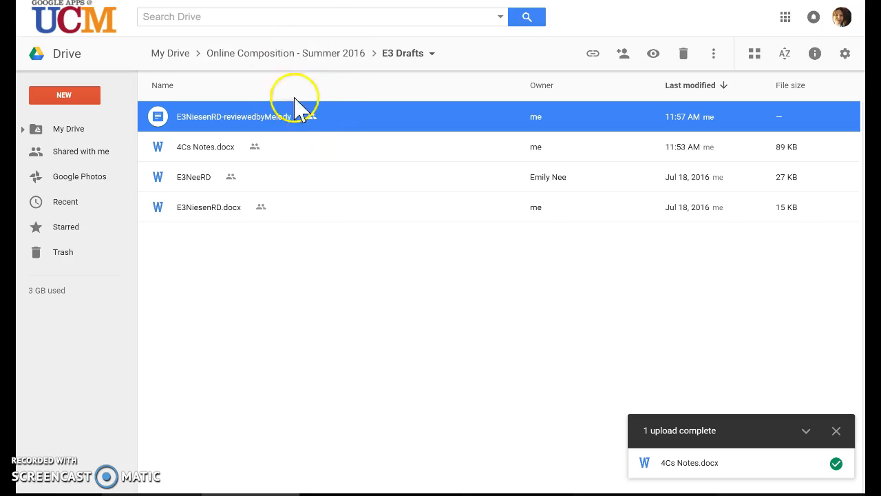
{"action": "left_click", "coordinate": [310, 1]}
{"action": "left_click", "coordinate": [407, 192]}
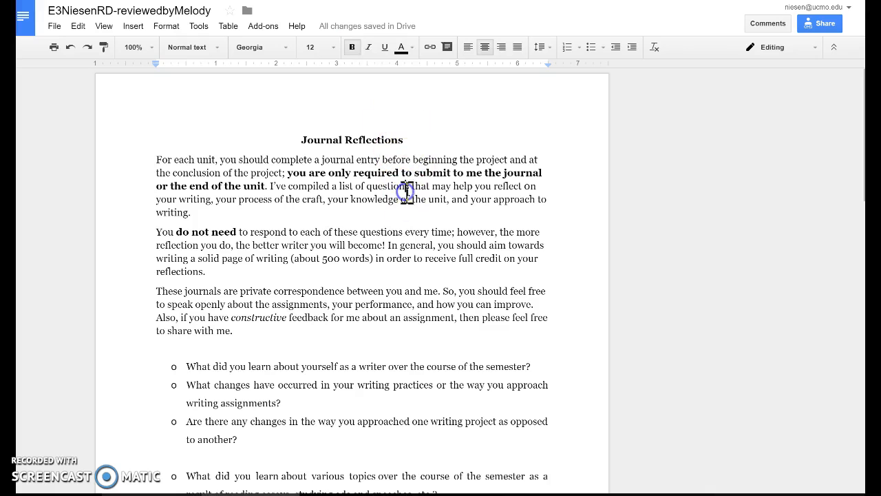
{"action": "key", "text": "ctrl+End"}
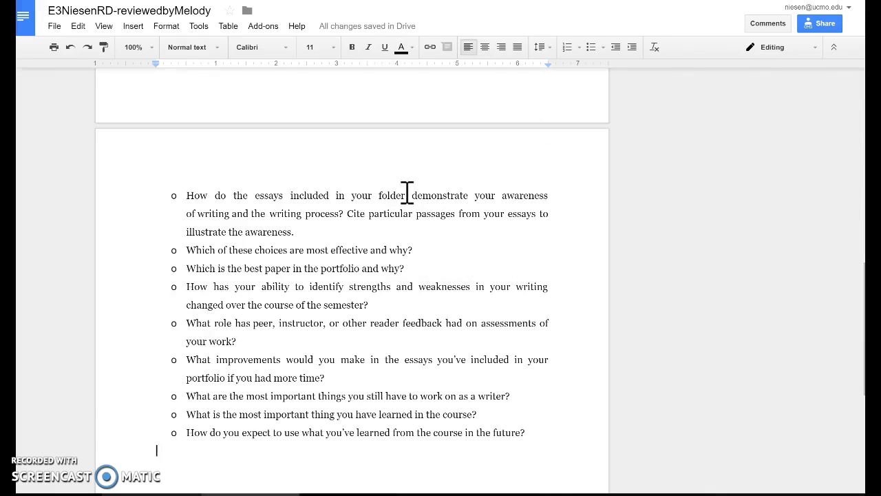
{"action": "key", "text": "ctrl+Return"}
{"action": "key", "text": "ctrl+v"}
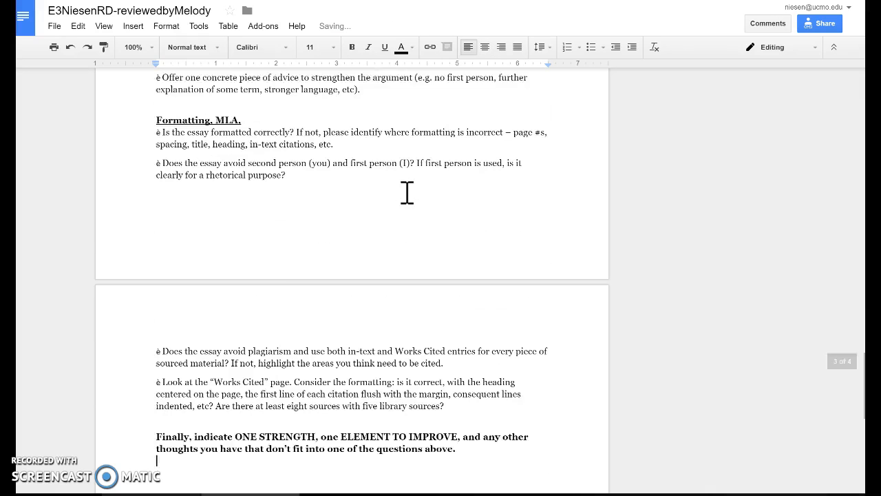
{"action": "scroll", "coordinate": [431, 288], "scroll_direction": "up", "scroll_amount": 5}
{"action": "scroll", "coordinate": [432, 287], "scroll_direction": "up", "scroll_amount": 3}
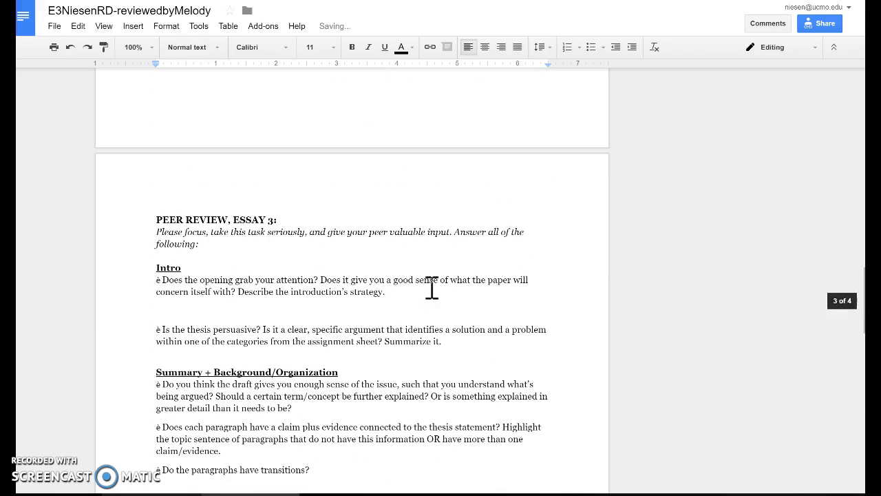
{"action": "left_click", "coordinate": [431, 294]}
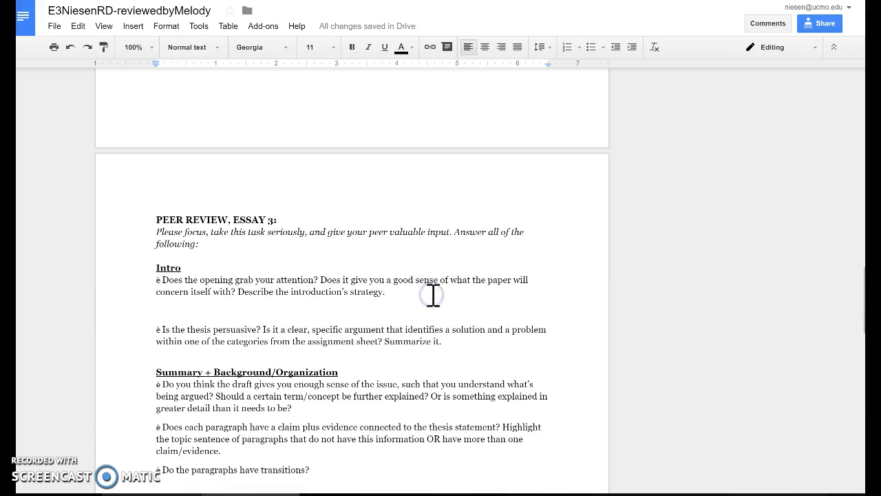
{"action": "scroll", "coordinate": [121, 256], "scroll_direction": "up", "scroll_amount": 3}
{"action": "scroll", "coordinate": [104, 360], "scroll_direction": "down", "scroll_amount": 3}
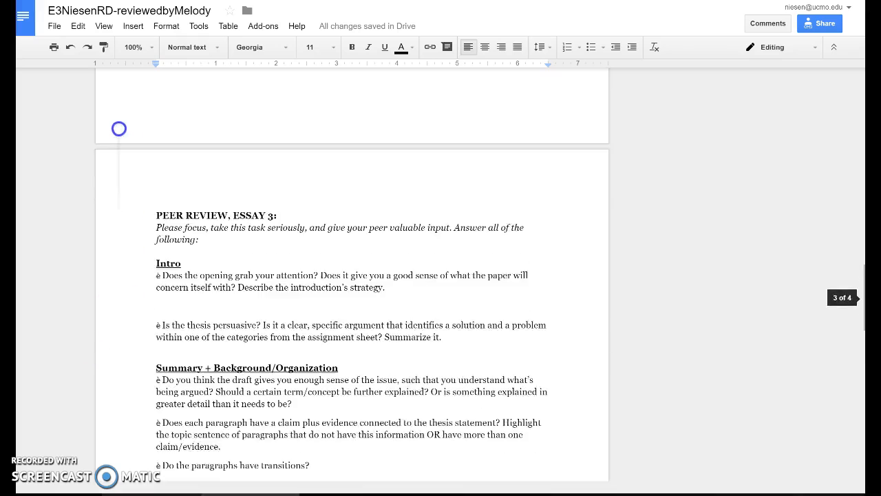
{"action": "scroll", "coordinate": [101, 345], "scroll_direction": "up", "scroll_amount": 3}
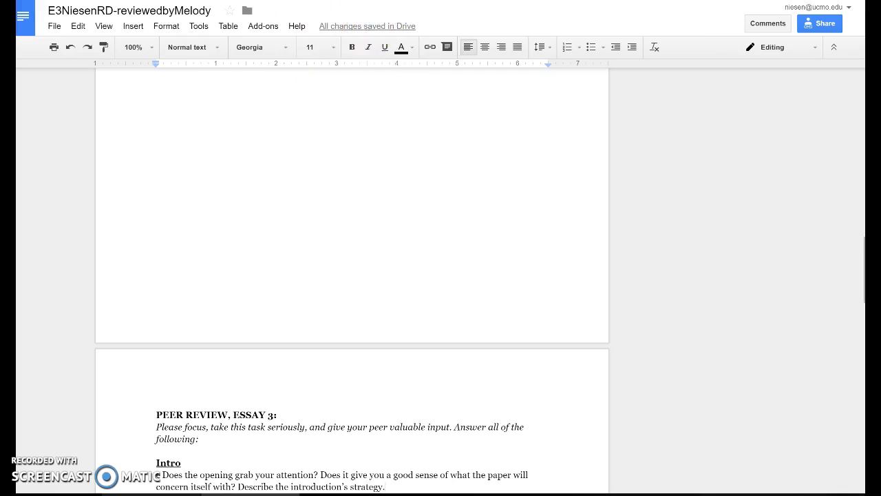
Reopen the review copy from the E3 Drafts folder and check the peer review guidelines at its end
{"action": "left_click", "coordinate": [265, 0]}
{"action": "right_click", "coordinate": [246, 123]}
{"action": "double_click", "coordinate": [245, 122]}
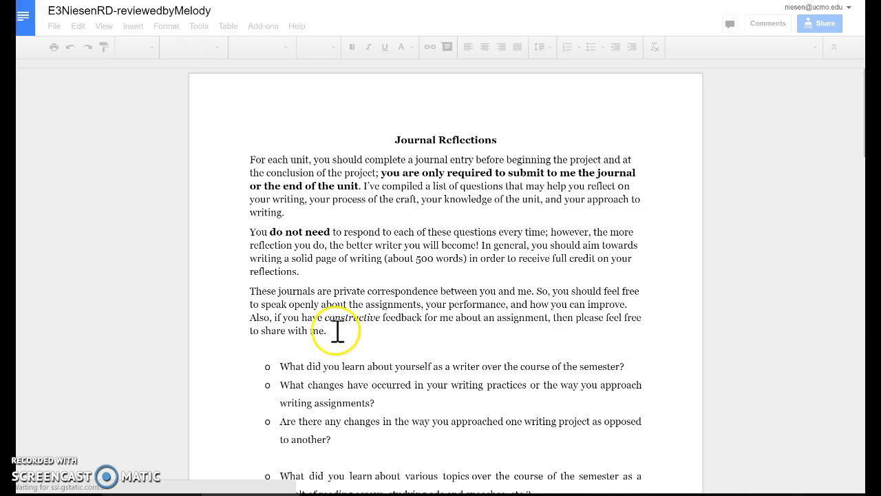
{"action": "scroll", "coordinate": [337, 330], "scroll_direction": "down", "scroll_amount": 20}
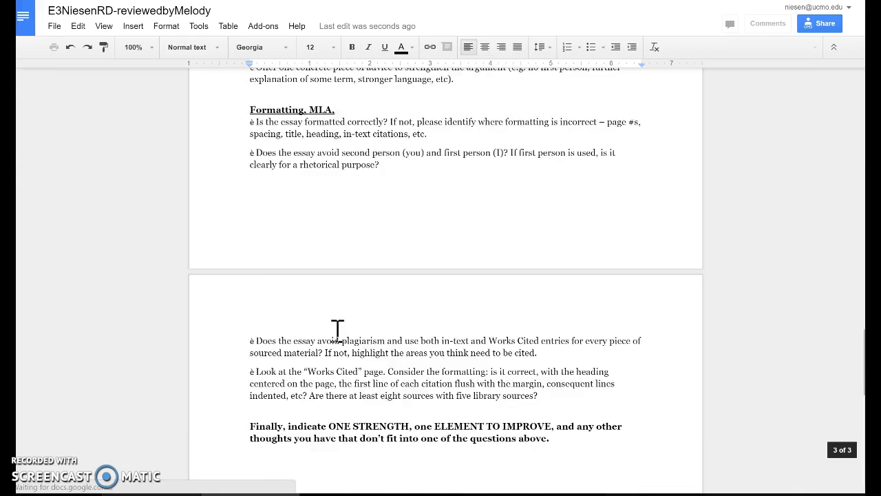
{"action": "scroll", "coordinate": [337, 331], "scroll_direction": "down", "scroll_amount": 15}
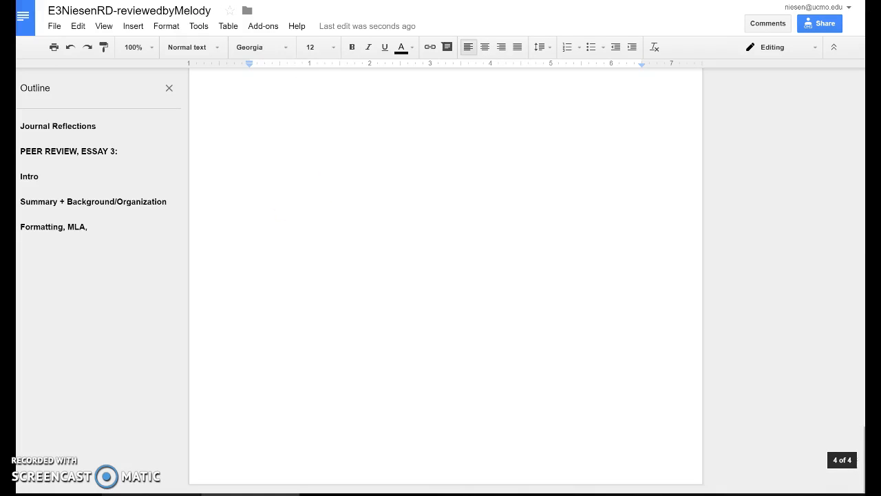
Return to the Unit 3 page in Blackboard and revisit the E3 Peer Review Guidelines entry
{"action": "key", "text": "ctrl+Tab"}
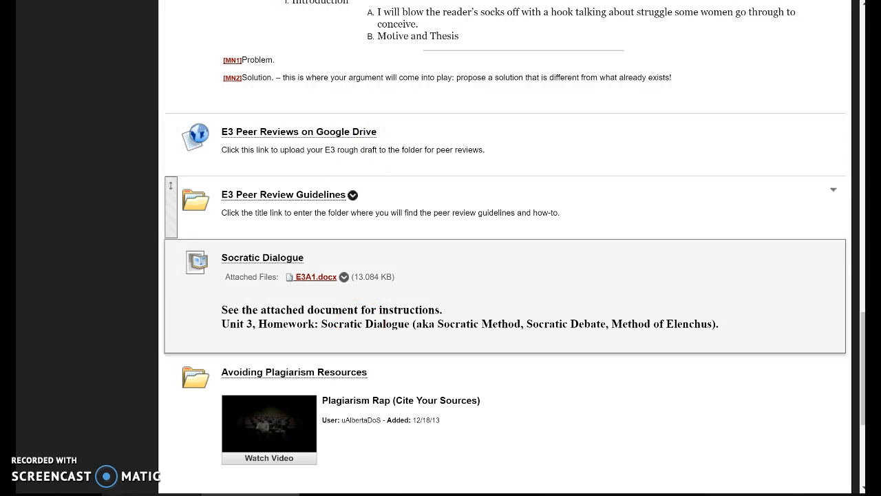
{"action": "left_click", "coordinate": [290, 195]}
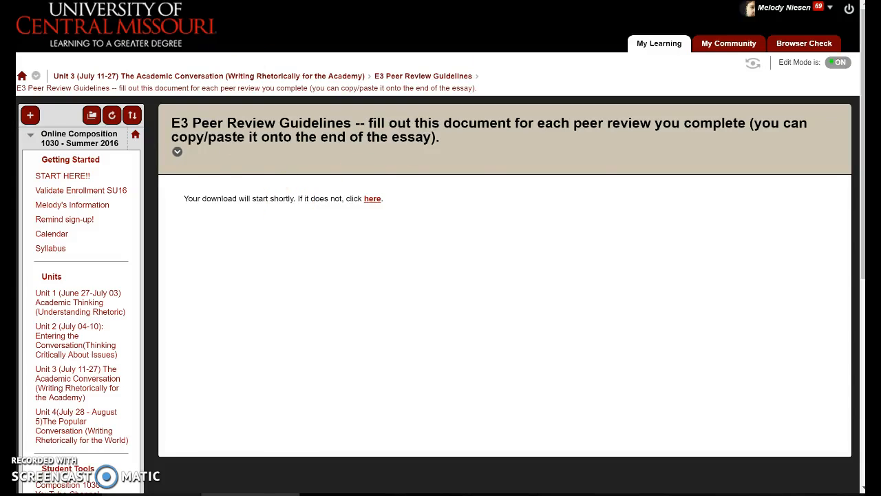
{"action": "key", "text": "alt+Left"}
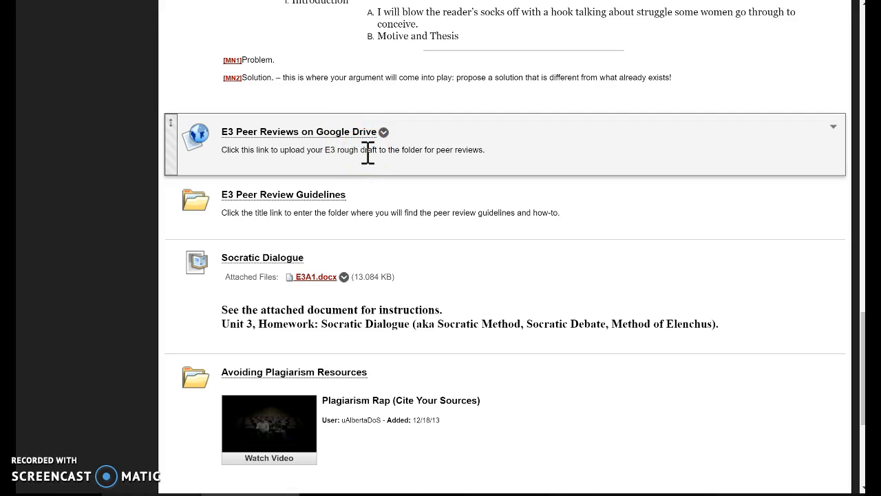
Open the Composition 1030 YouTube Channel from the course's Student Tools in a new tab and switch to it
{"action": "scroll", "coordinate": [368, 152], "scroll_direction": "up", "scroll_amount": 15}
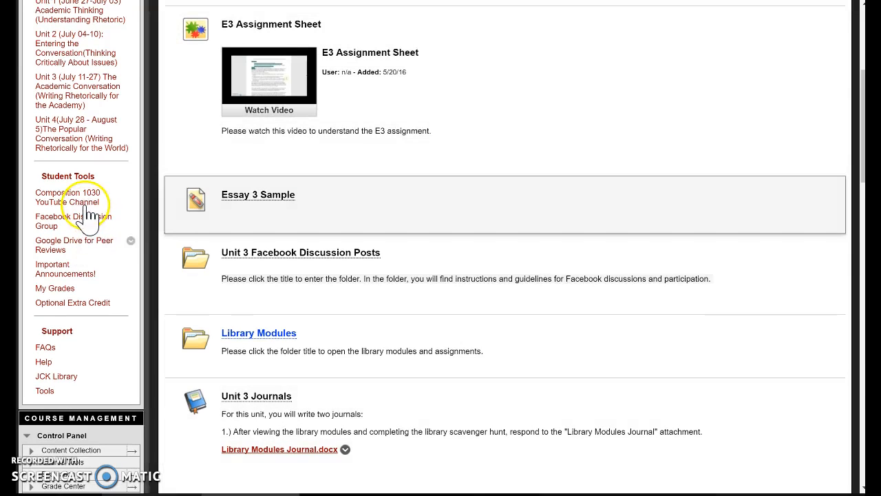
{"action": "right_click", "coordinate": [84, 205]}
{"action": "left_click", "coordinate": [130, 215]}
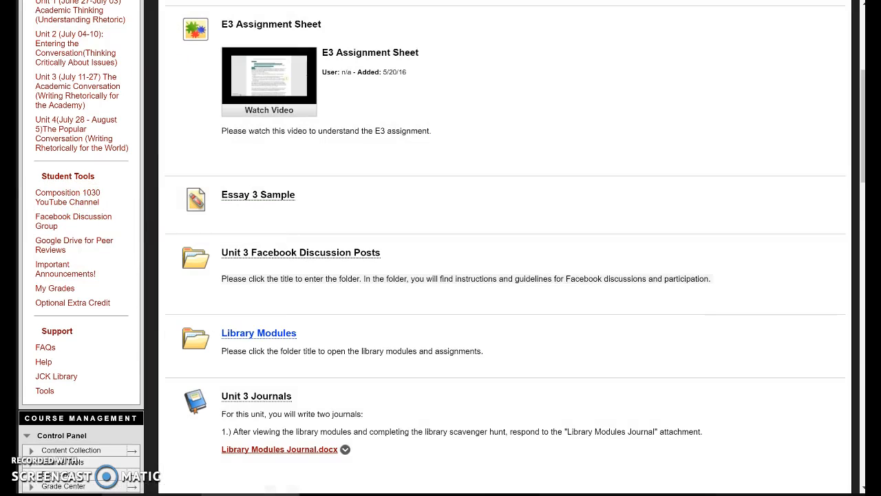
{"action": "key", "text": "ctrl+Tab"}
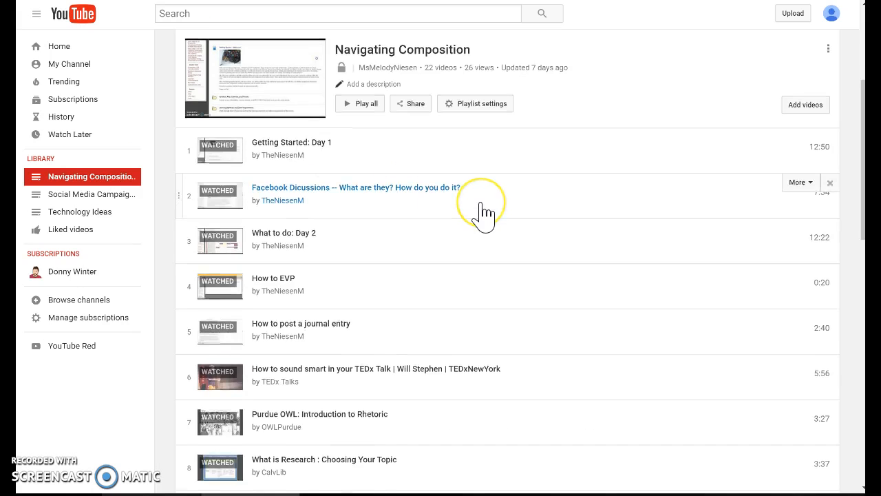
Look through the Navigating Composition playlist for videos about sharing drafts and documents on Google Drive
{"action": "scroll", "coordinate": [483, 207], "scroll_direction": "down", "scroll_amount": 6}
{"action": "scroll", "coordinate": [483, 213], "scroll_direction": "down", "scroll_amount": 2}
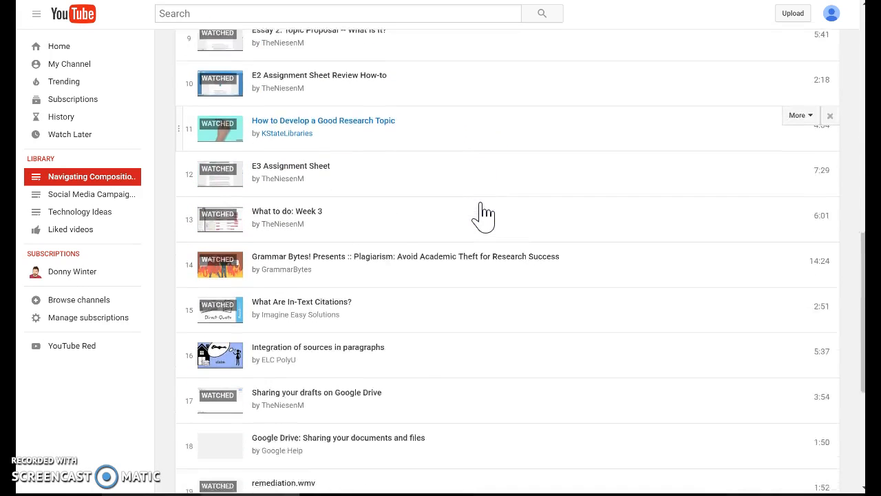
{"action": "scroll", "coordinate": [483, 213], "scroll_direction": "down", "scroll_amount": 3}
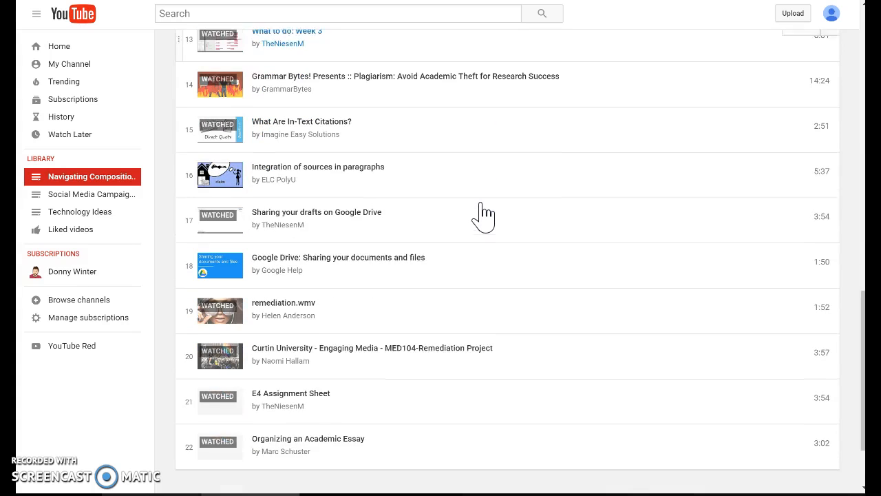
{"action": "left_click", "coordinate": [361, 211]}
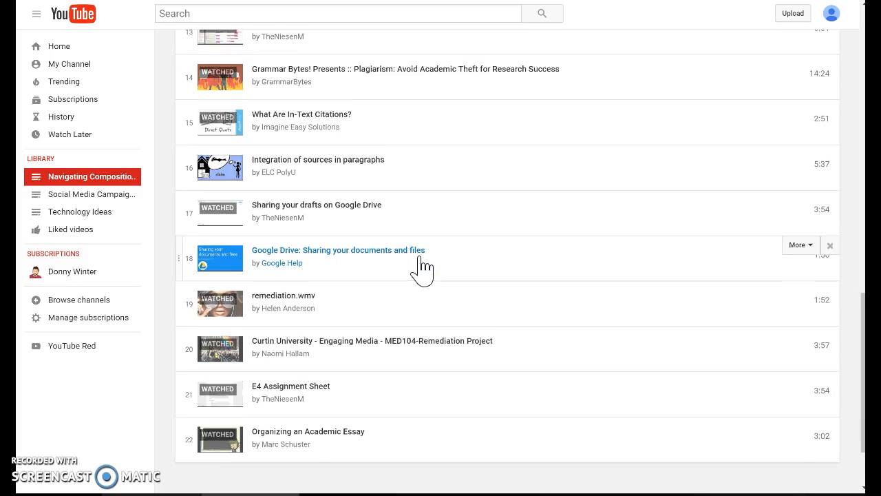
{"action": "scroll", "coordinate": [422, 269], "scroll_direction": "up", "scroll_amount": 5}
{"action": "scroll", "coordinate": [422, 269], "scroll_direction": "up", "scroll_amount": 5}
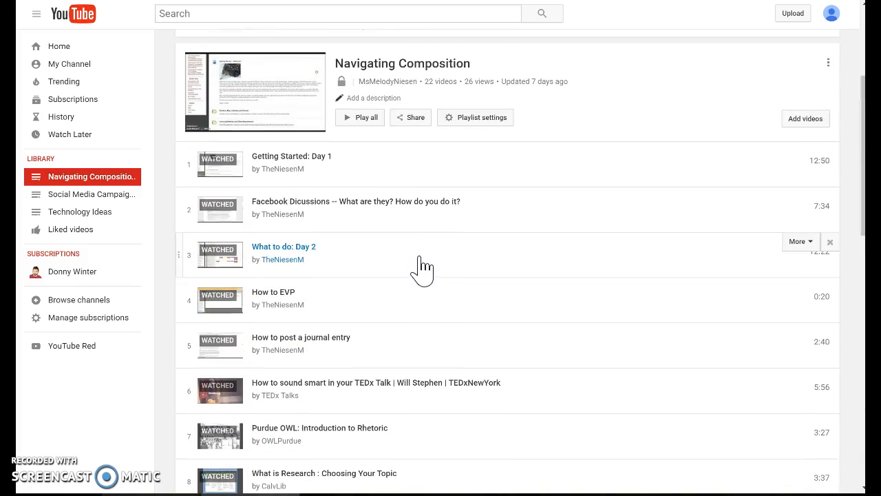